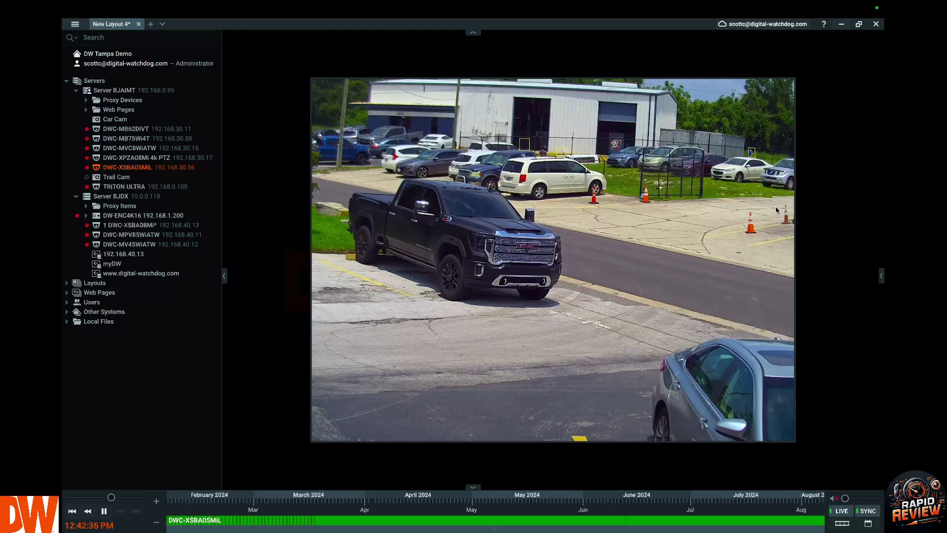
Step: Play back the DWC-XSBA05MiL camera's recordings from 5/8/24, 4/14/24 and 3/26/24 by jumping along the timeline
mouse_move(724, 7)
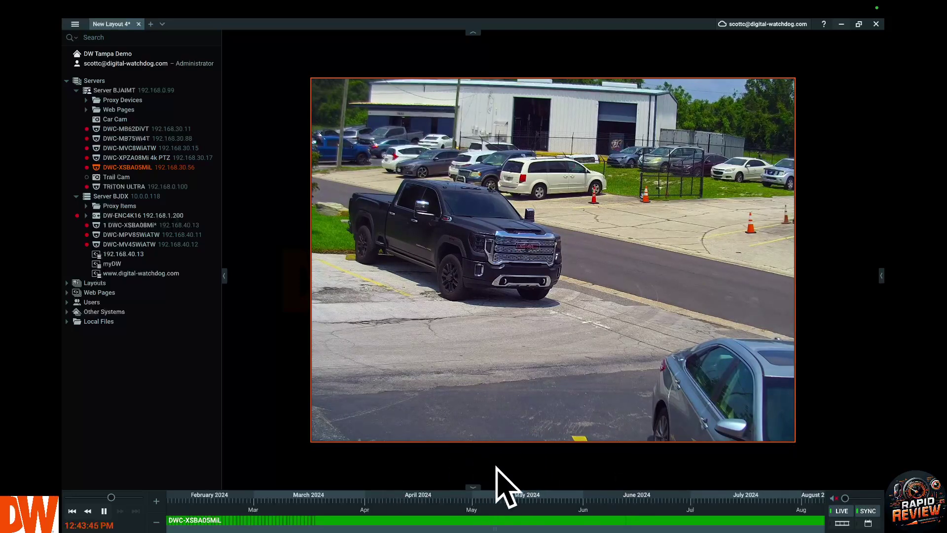
left_click(499, 508)
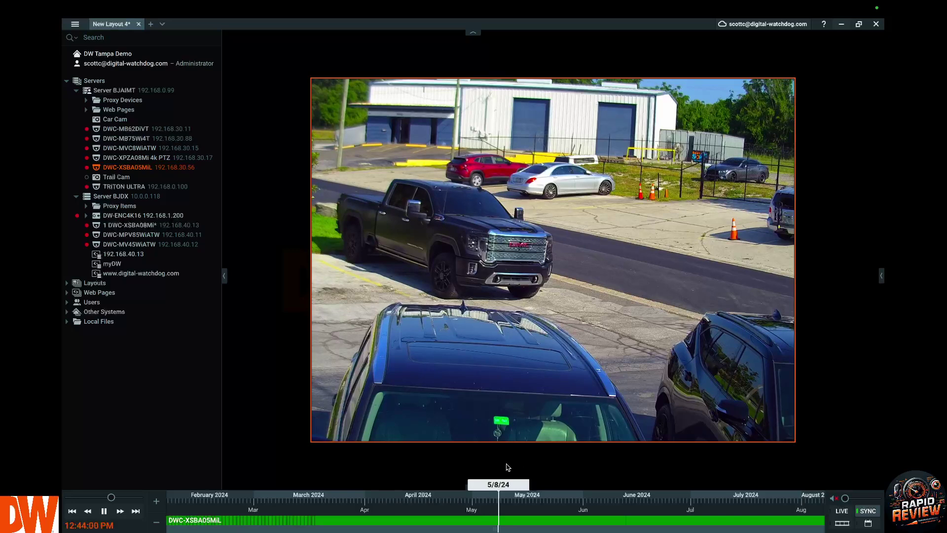
left_click(414, 501)
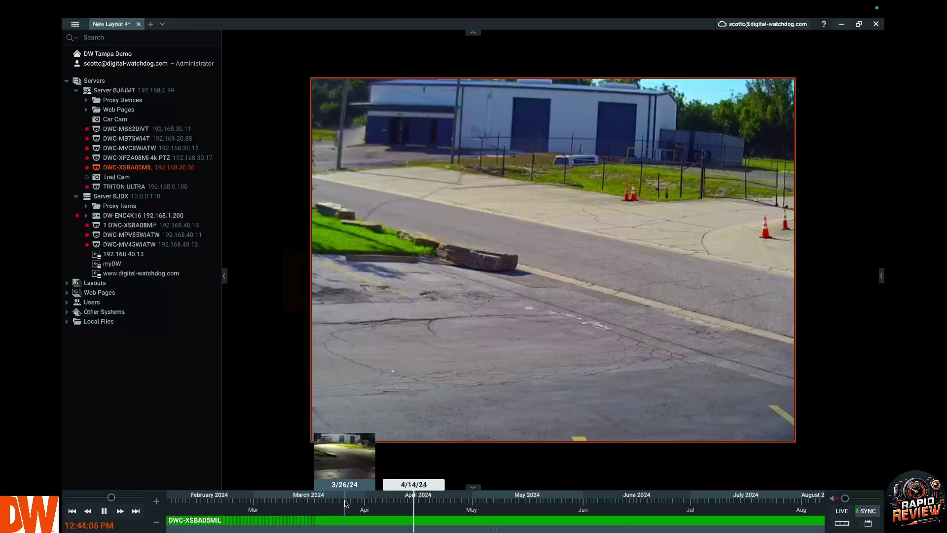
left_click(346, 503)
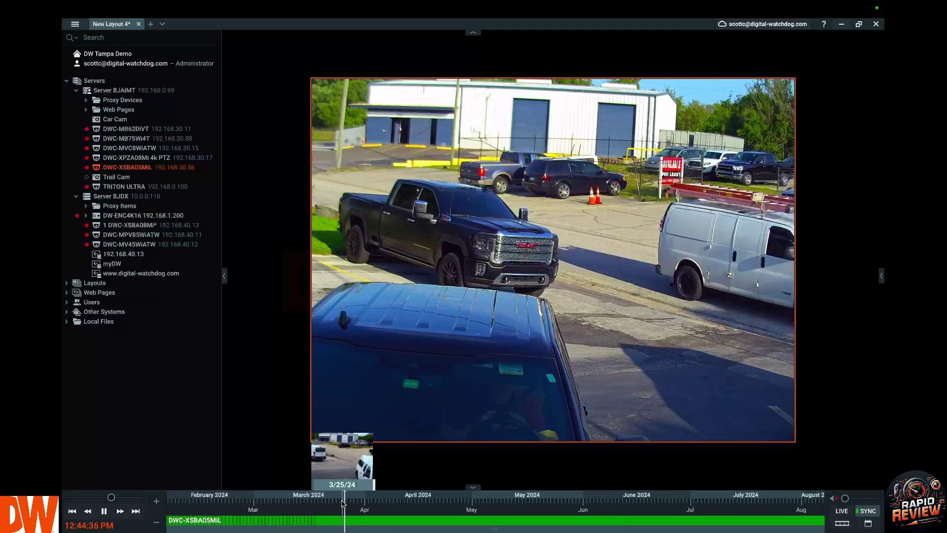
Step: Zoom the timeline in around 26 March 2024 until the individual hours of that day are spread out
scroll(344, 503, "up", 5)
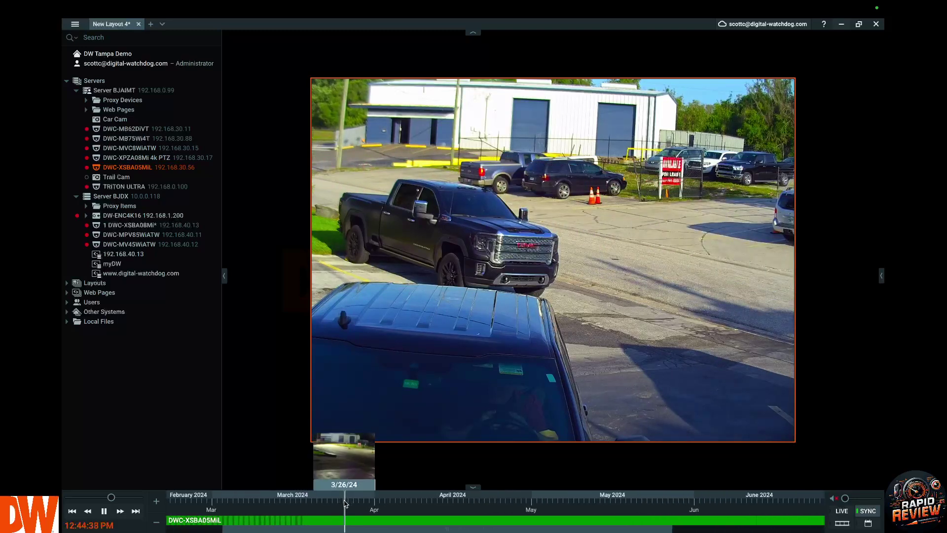
scroll(344, 503, "up", 5)
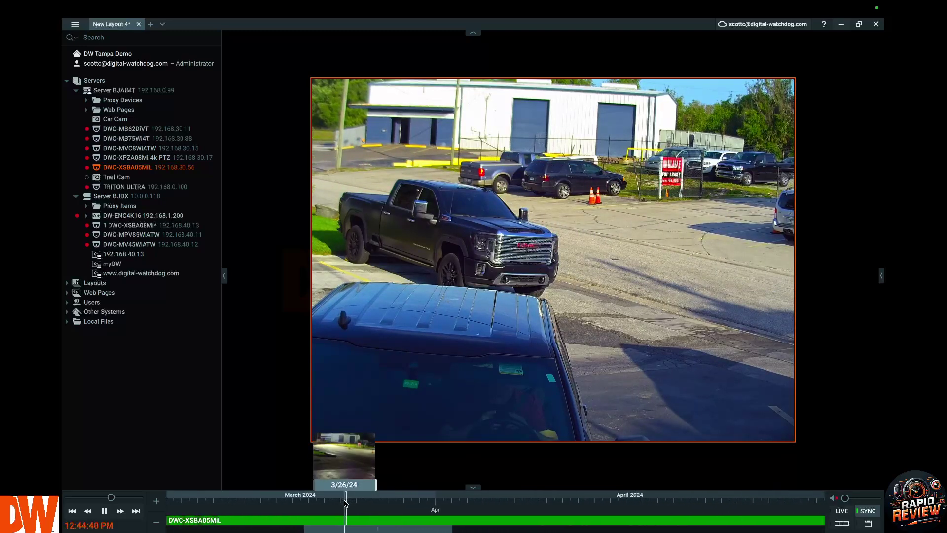
scroll(344, 503, "up", 5)
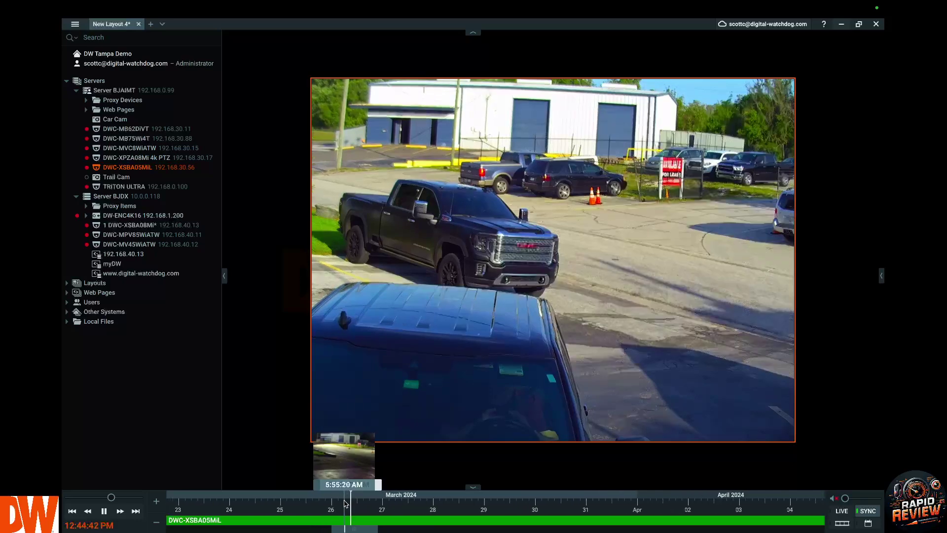
scroll(345, 503, "up", 5)
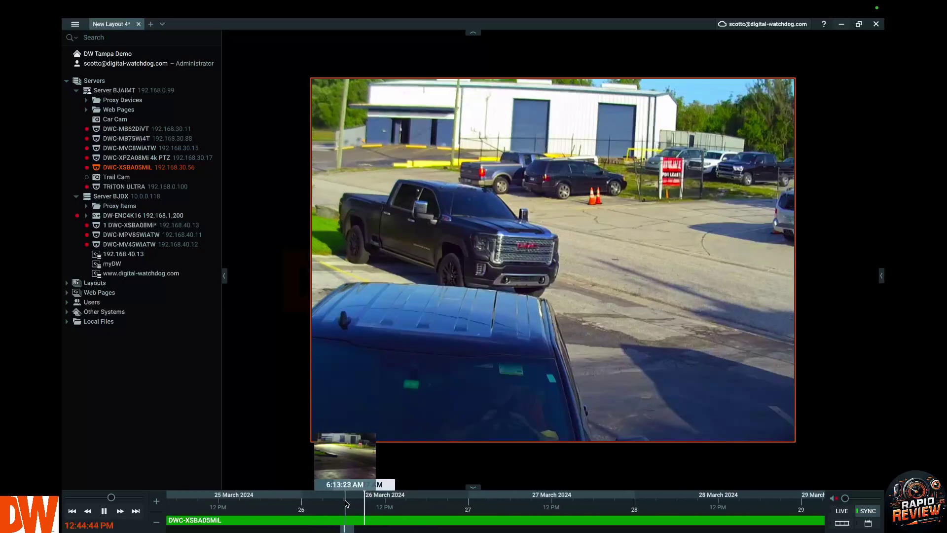
scroll(345, 503, "up", 3)
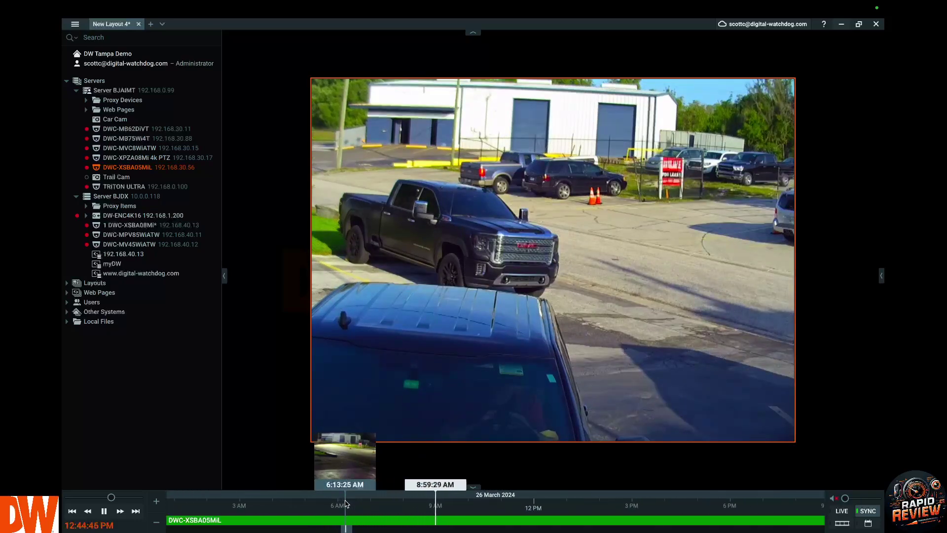
scroll(482, 504, "up", 2)
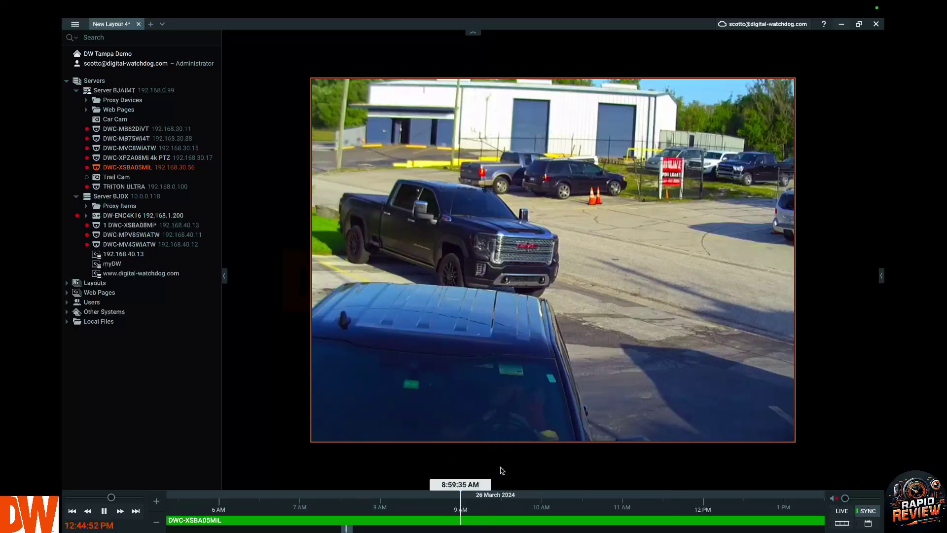
Step: Change the timeline scale in and out around 9 AM, ending with 25 to 27 March 2024 in range
left_click(155, 500)
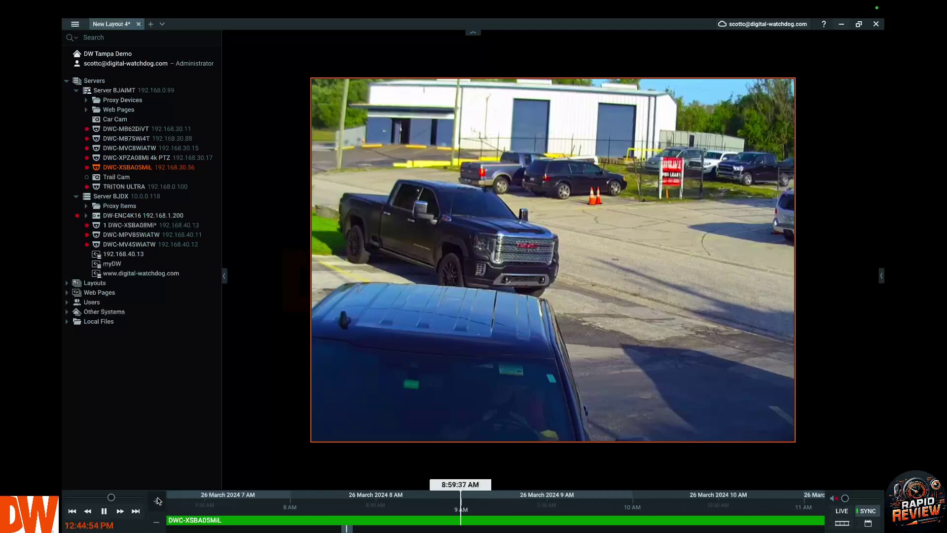
left_click(157, 519)
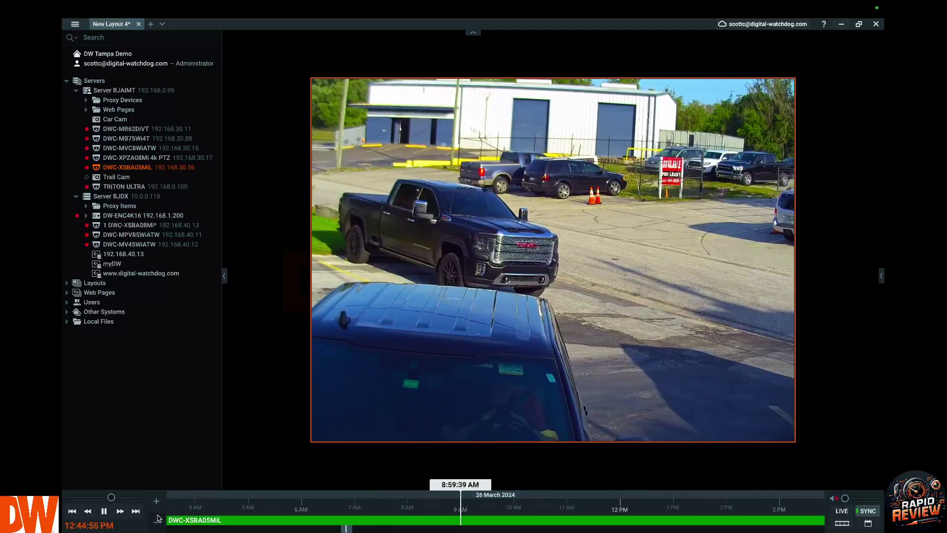
left_click(156, 502)
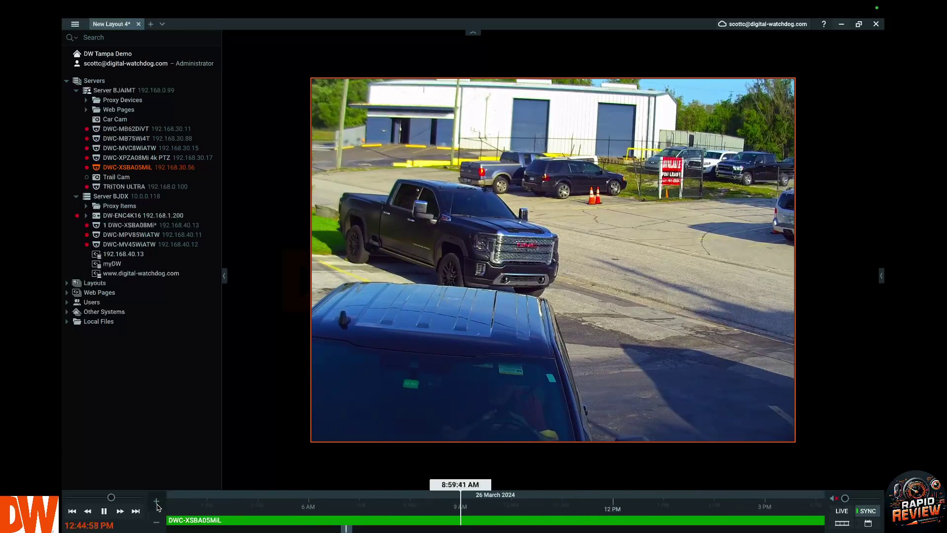
left_click(158, 522)
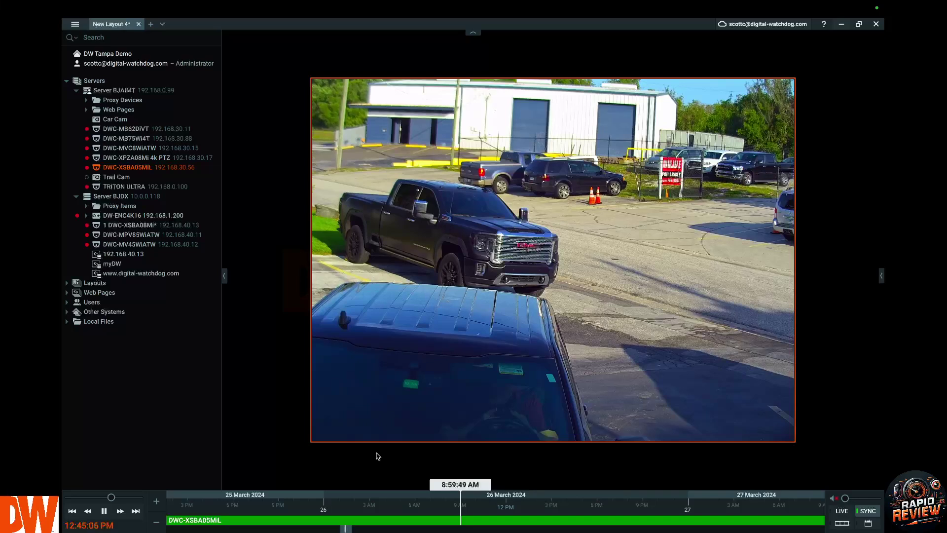
Step: Select the timeline range from about 12:51 AM on 26 March to about 2:37 AM on 27 March 2024
left_click(338, 508)
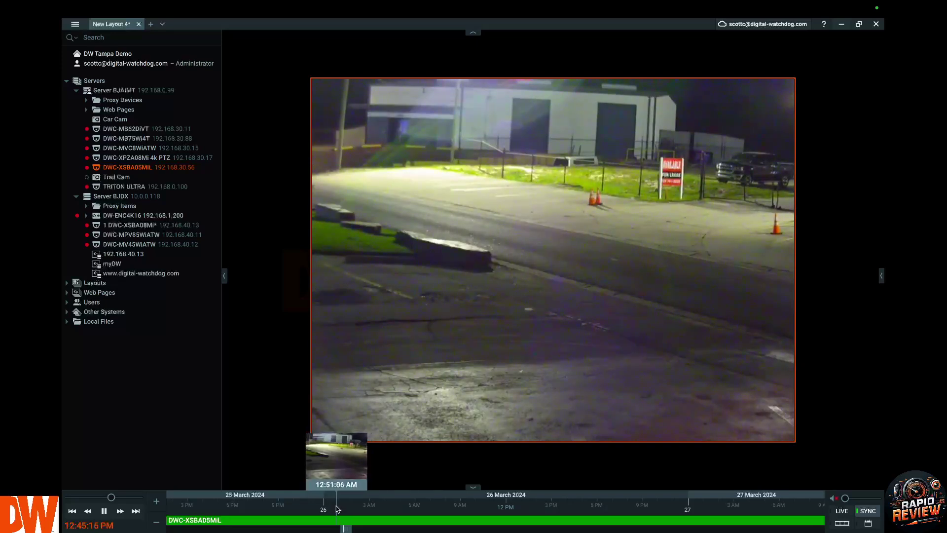
left_click_drag(337, 509, 565, 511)
left_click_drag(590, 511, 729, 509)
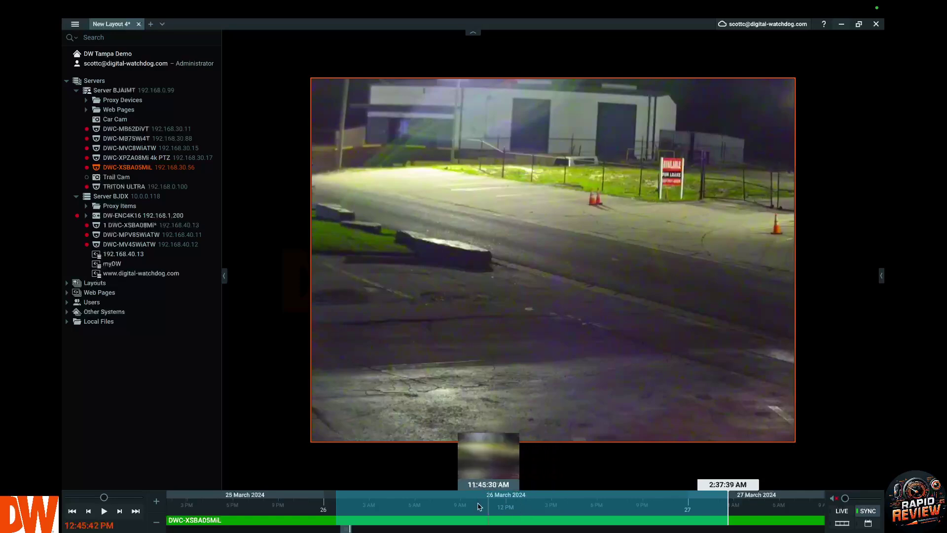
Step: Play the recording forward at 16x speed, then pause it
left_click(104, 511)
left_click(120, 511)
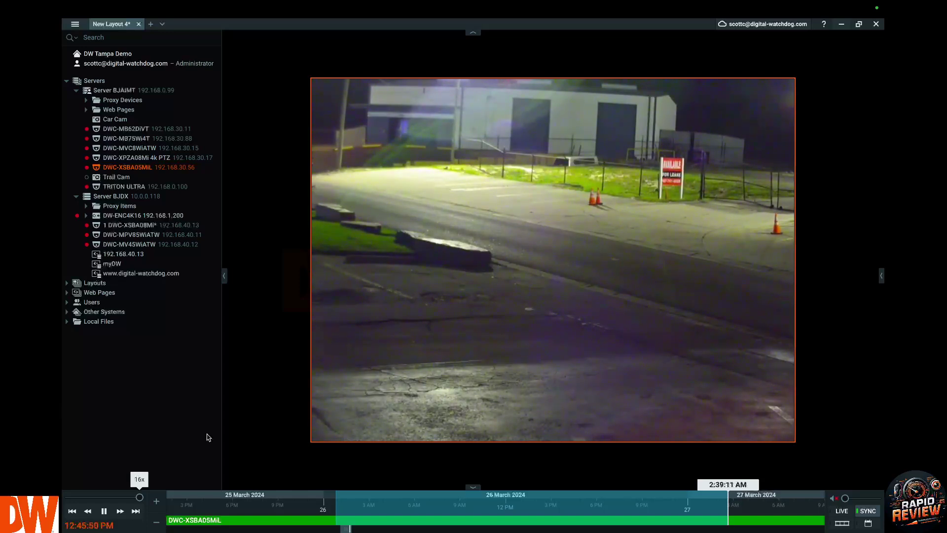
left_click(104, 511)
Step: Jump to 4/1/24 on a timeline scaled to months and select the range from early April to 5/1/24
scroll(364, 518, "down", 5)
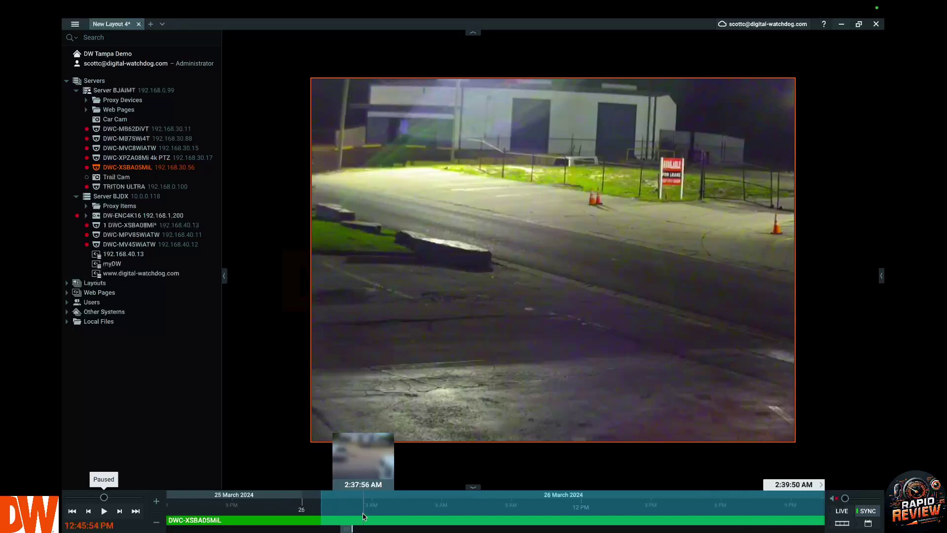
scroll(365, 516, "down", 5)
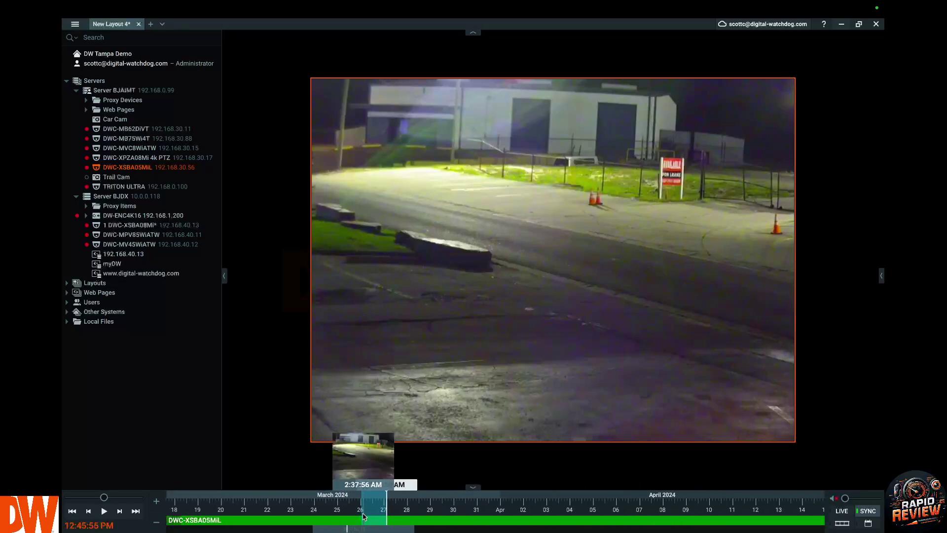
scroll(424, 512, "down", 3)
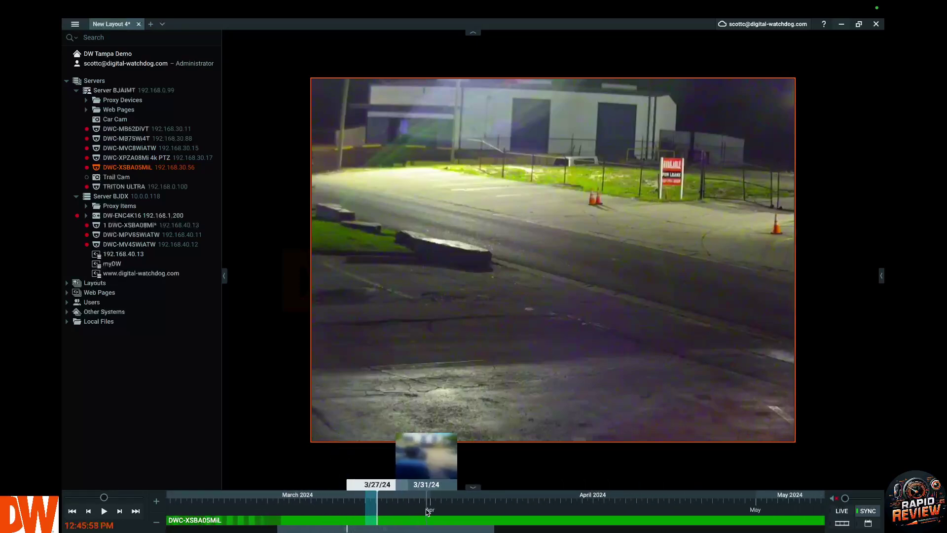
left_click(431, 509)
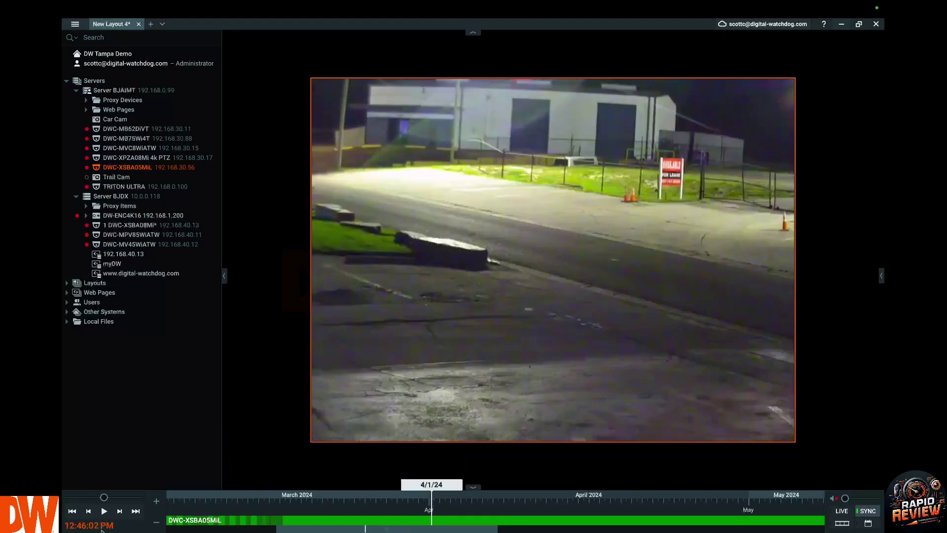
left_click(440, 509)
left_click_drag(440, 508, 752, 513)
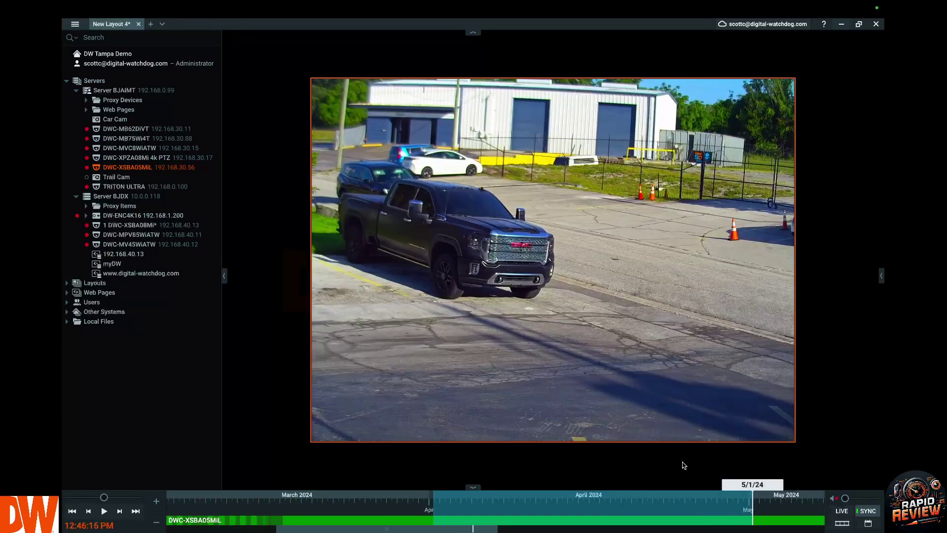
Step: Replace the timeline selection with a range from about the start of April to 7/15/24
scroll(631, 501, "down", 5)
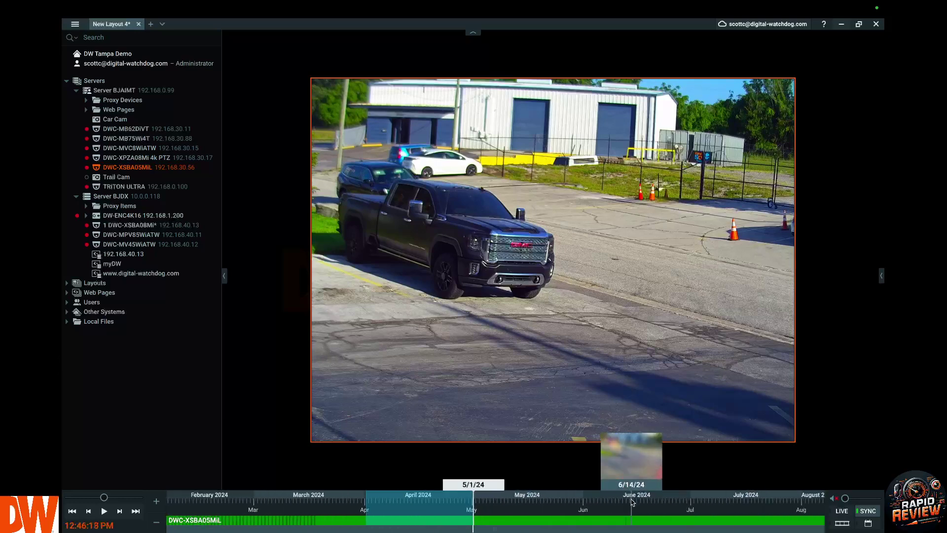
left_click(359, 511)
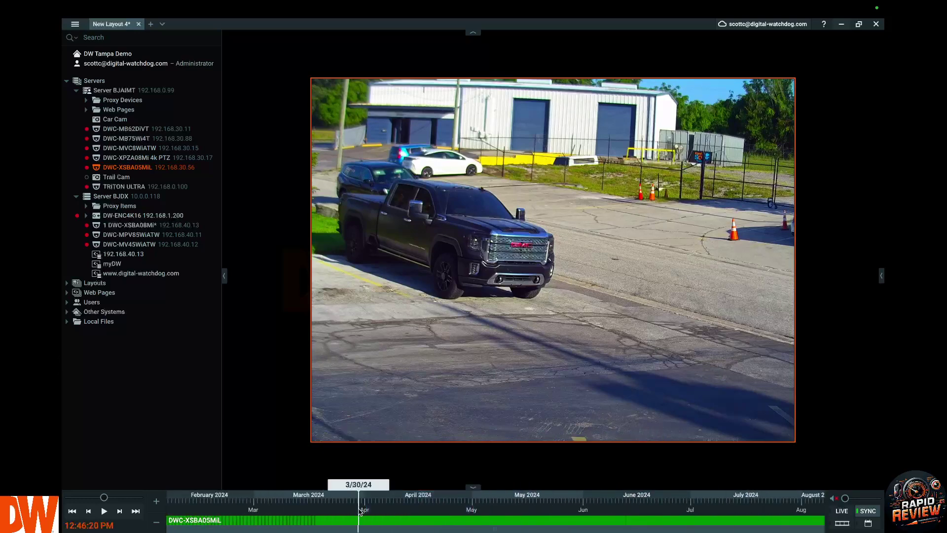
mouse_move(541, 287)
left_click(366, 508)
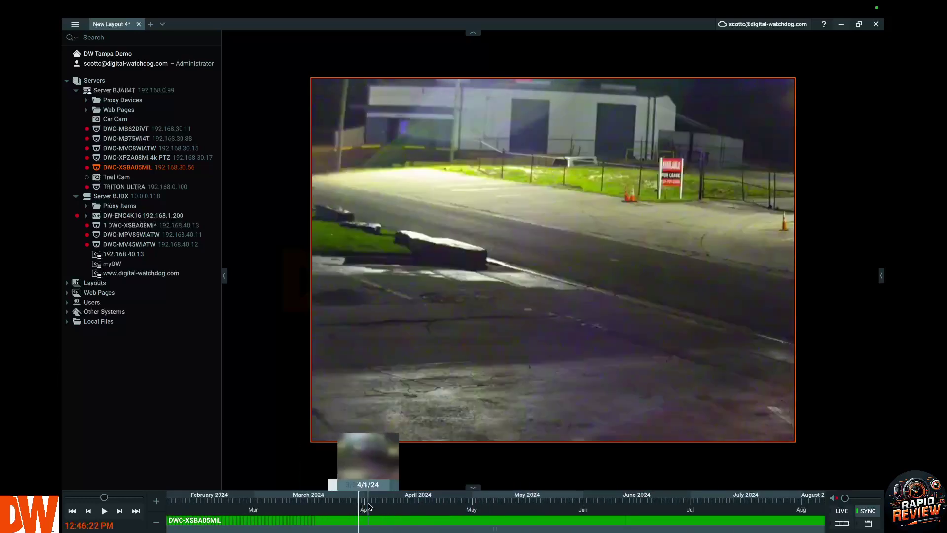
left_click_drag(368, 506, 740, 511)
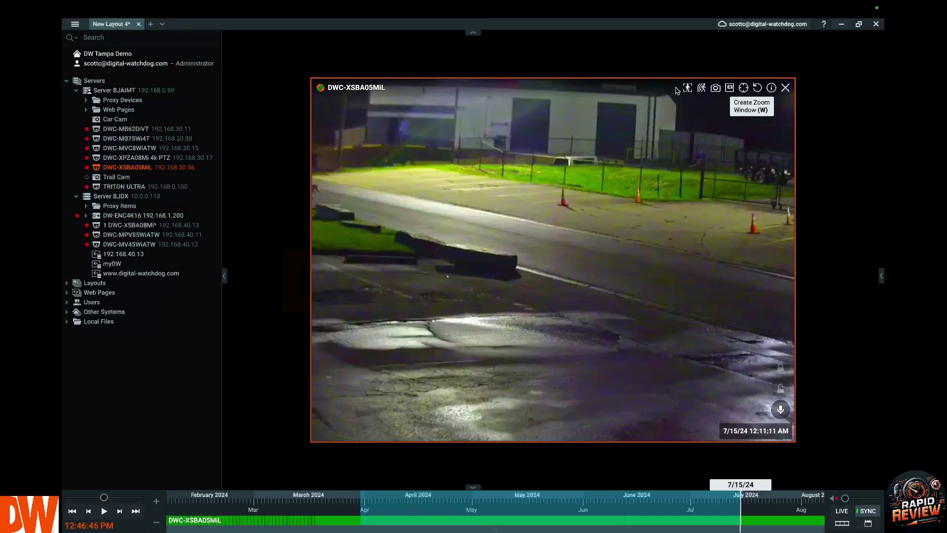
Step: Return the DWC-XSBA05MiL camera to live video
left_click(838, 512)
left_click(805, 503)
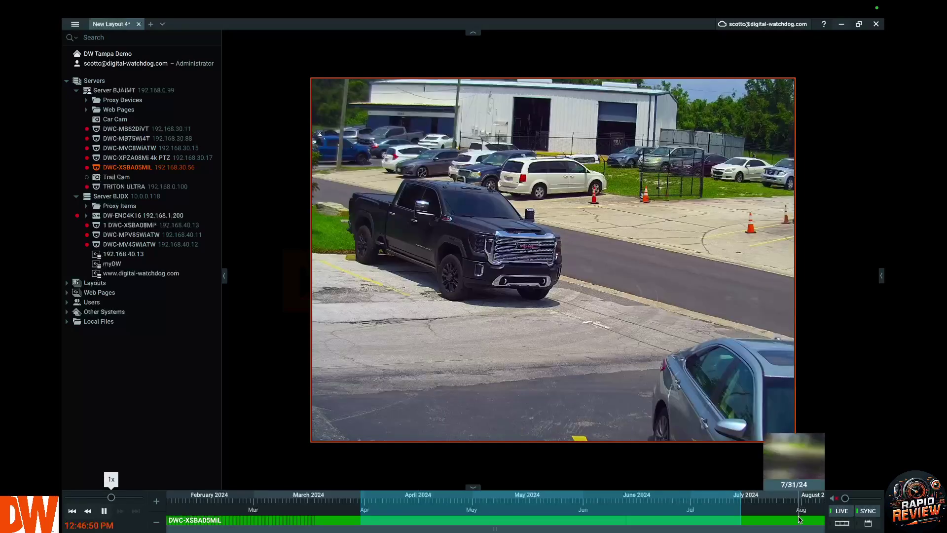
Step: Play back the 3/23/24 recording, trying the timeline scale in and out, and switch back to live video
left_click(334, 512)
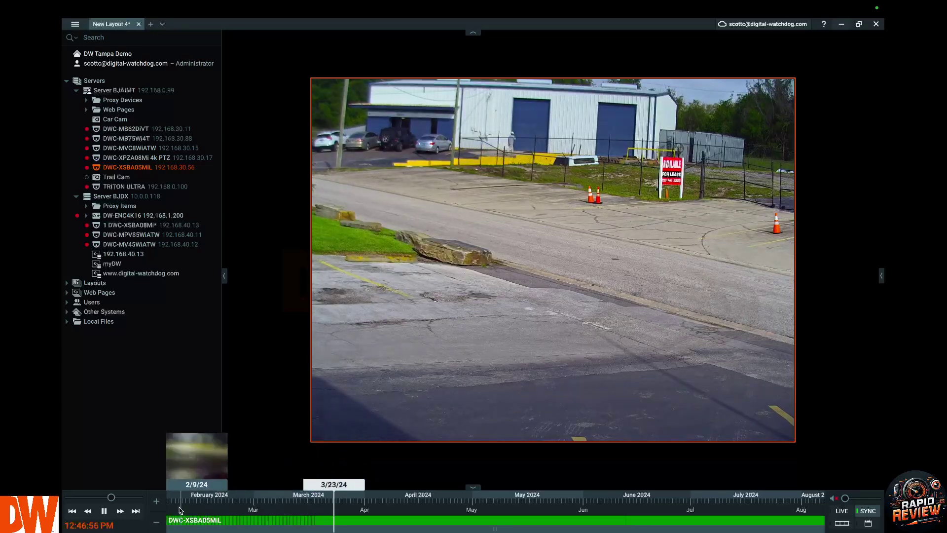
left_click(156, 500)
left_click(158, 522)
left_click(841, 511)
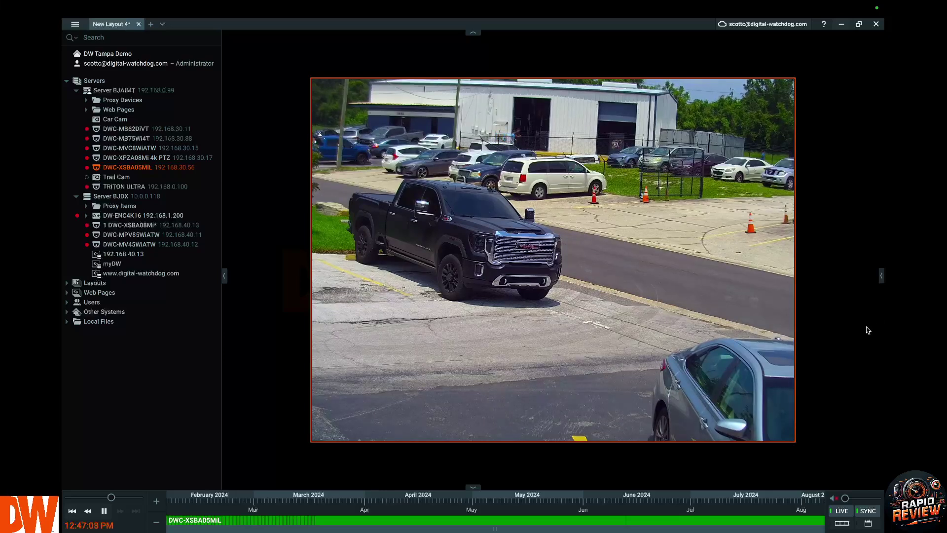
Step: Use the calendar to find 11 July 2024 at 8 PM and play the recording from about 8:24:27 PM
left_click(866, 524)
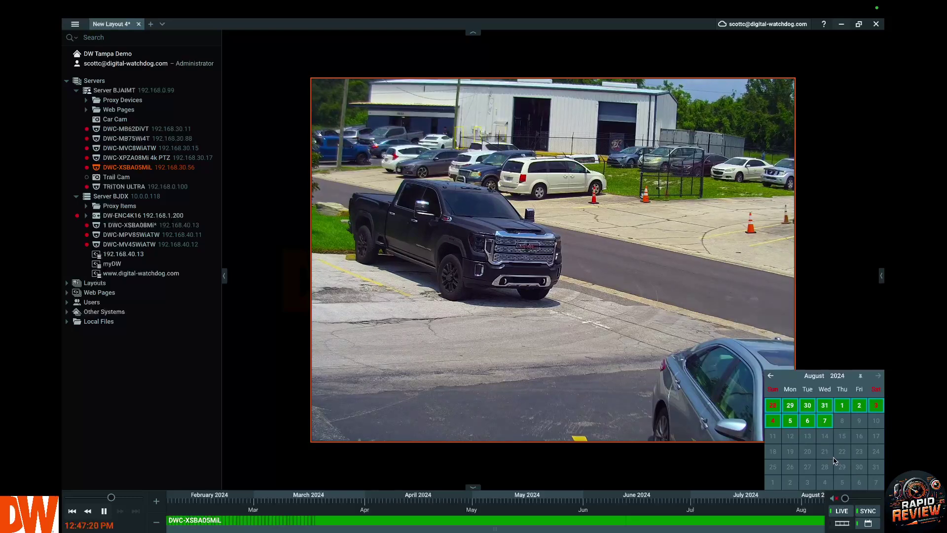
left_click(771, 377)
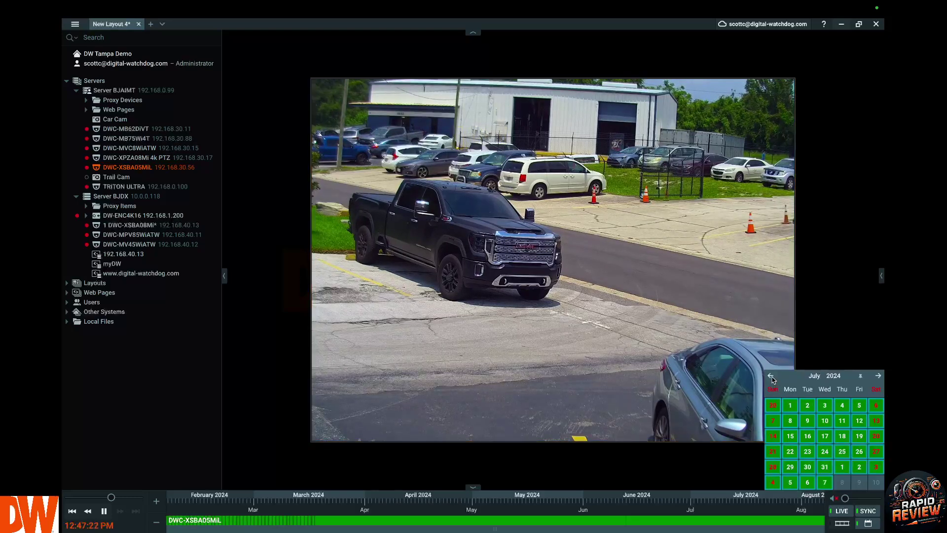
left_click(842, 421)
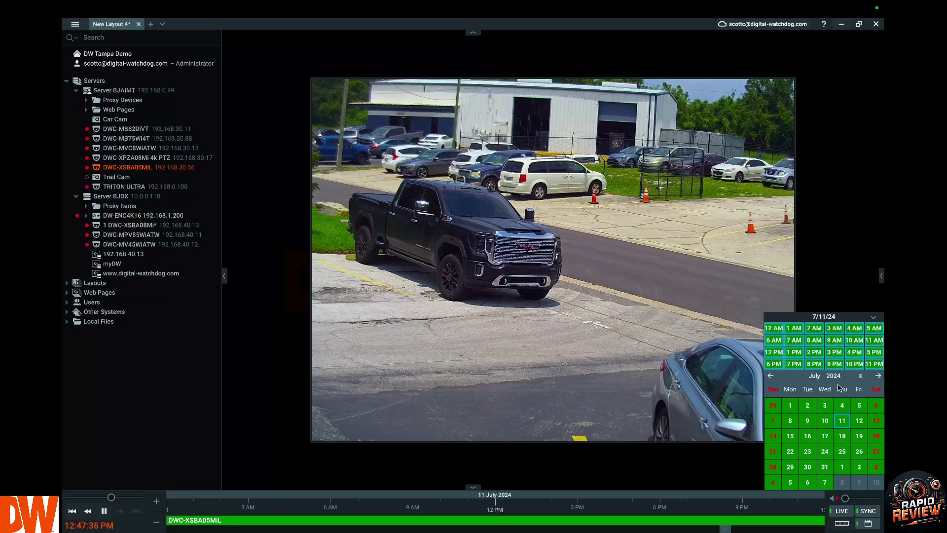
left_click(814, 364)
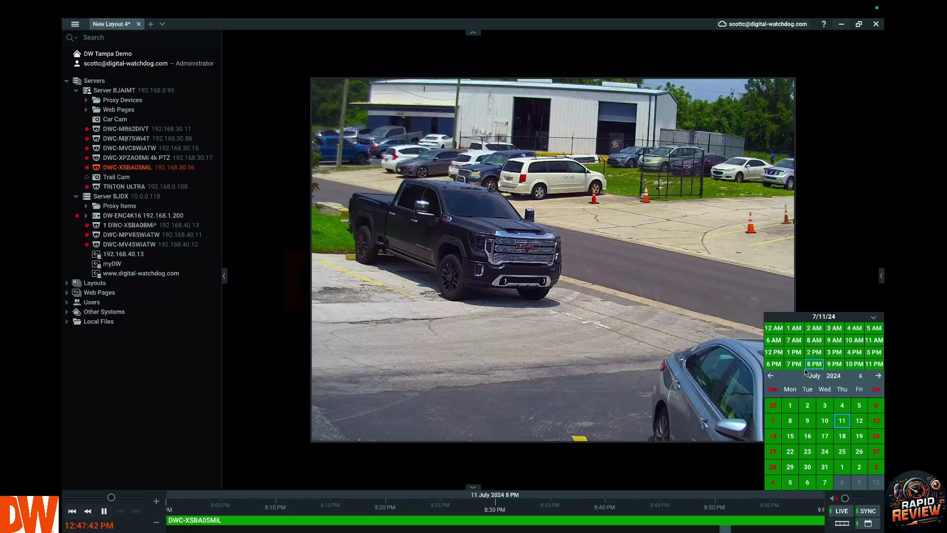
left_click(433, 498)
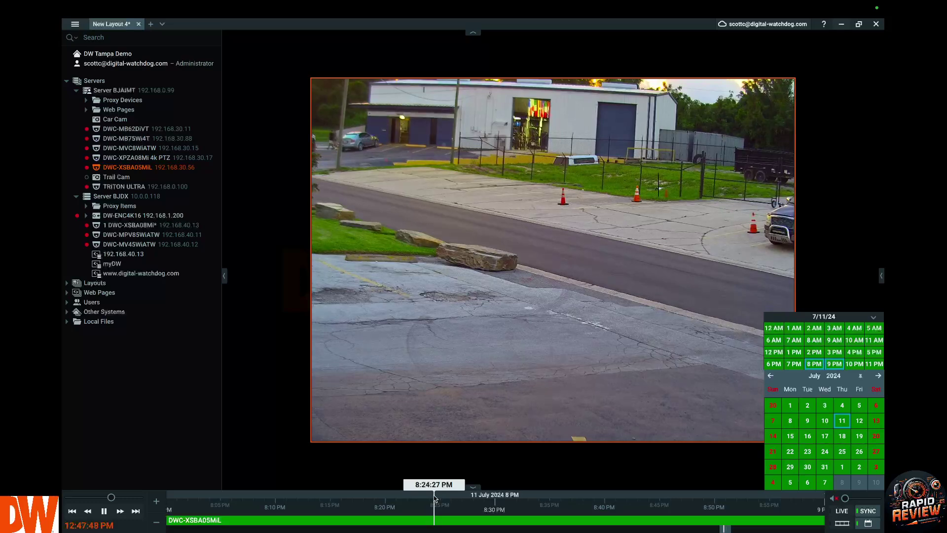
Step: Use the calendar to find 12 June 2024 at 9 PM and play the recording from about 9:04 PM
left_click(770, 376)
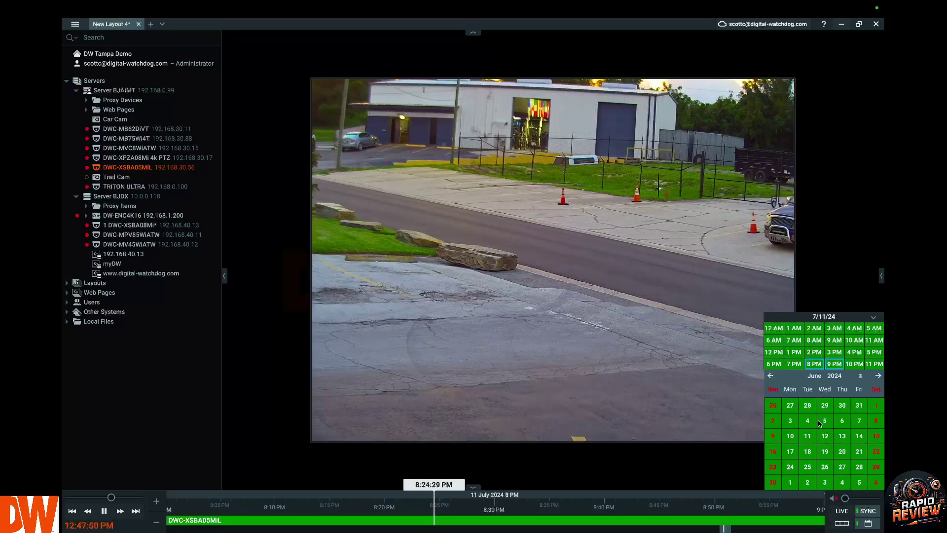
left_click(825, 437)
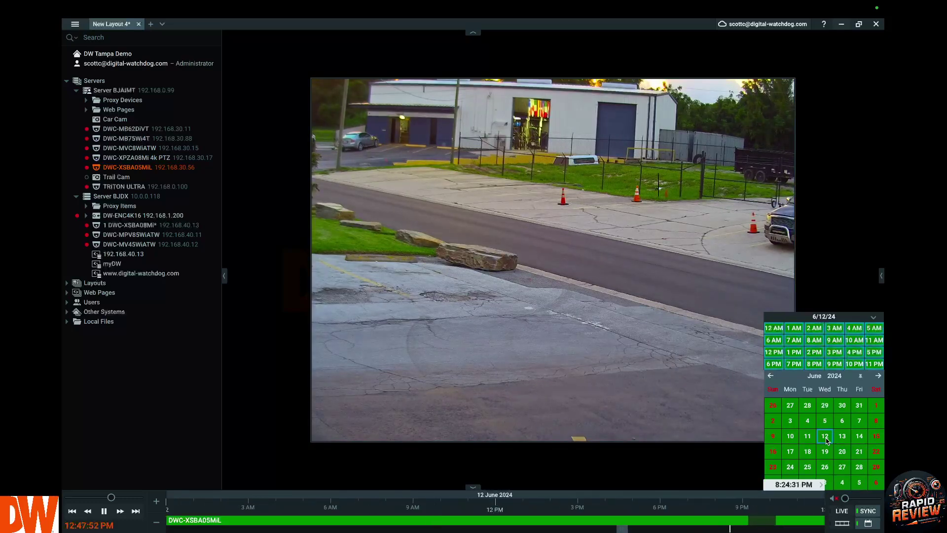
left_click(837, 367)
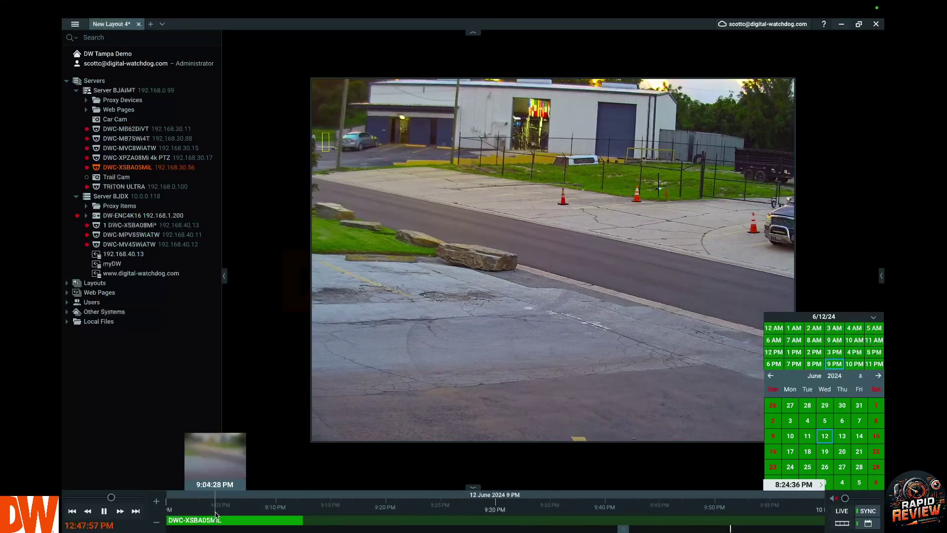
left_click(216, 514)
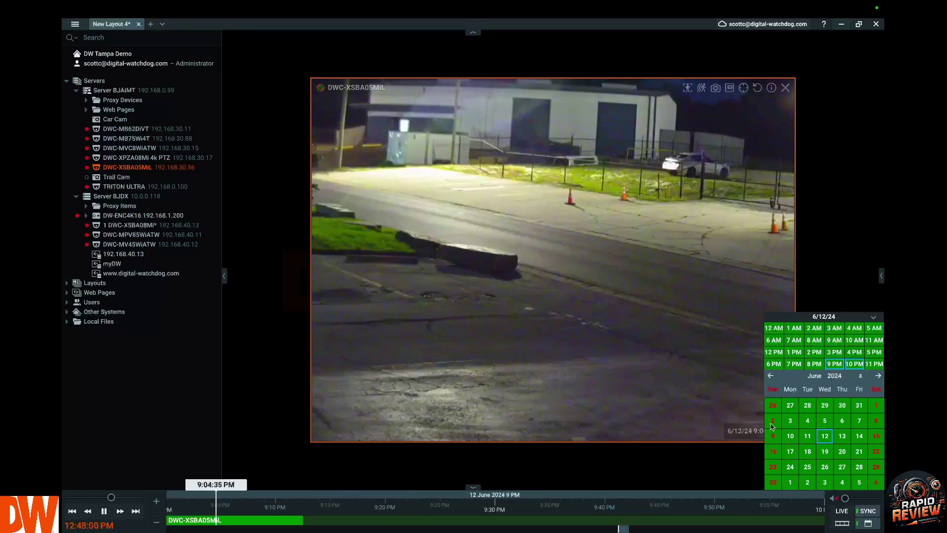
Step: Use the calendar to find 20 June 2024 at 4 PM and jump to the recording at about 4:35 PM
left_click(840, 453)
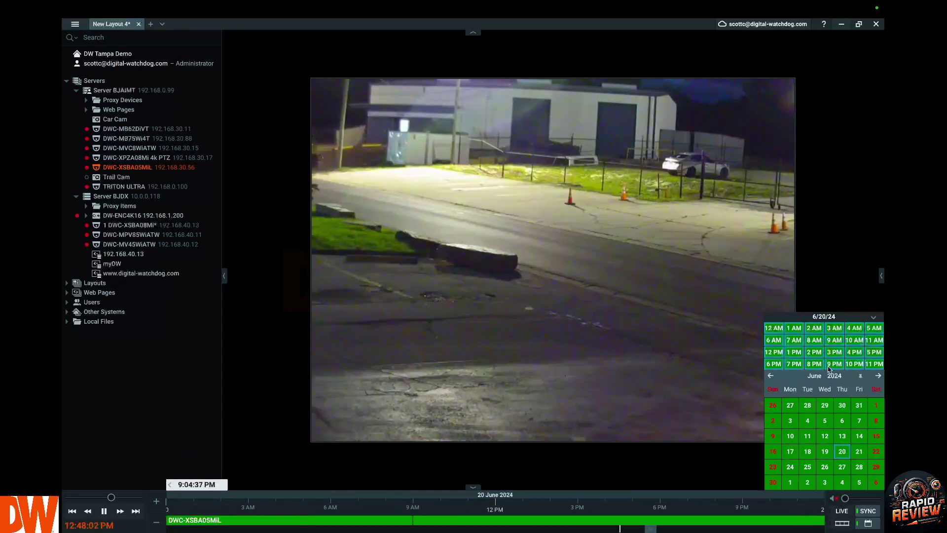
left_click(855, 354)
left_click(554, 514)
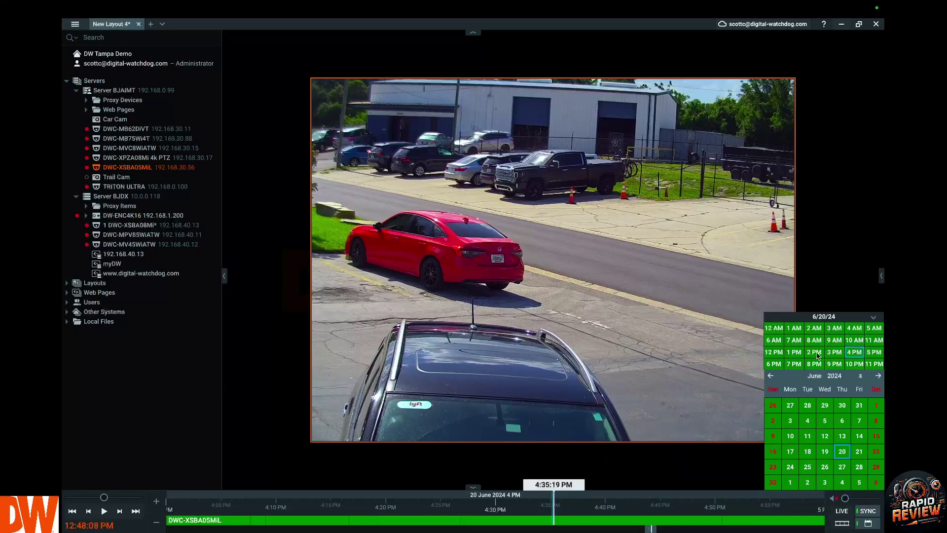
Step: Switch to the 2 PM hour of the same day, jump to about 2:22:23 PM, and close the calendar
left_click(815, 353)
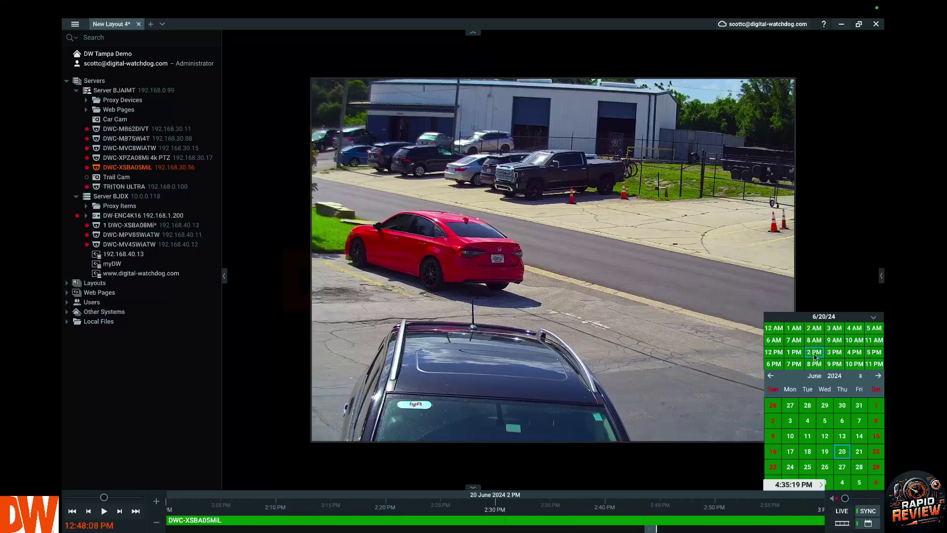
left_click(414, 503)
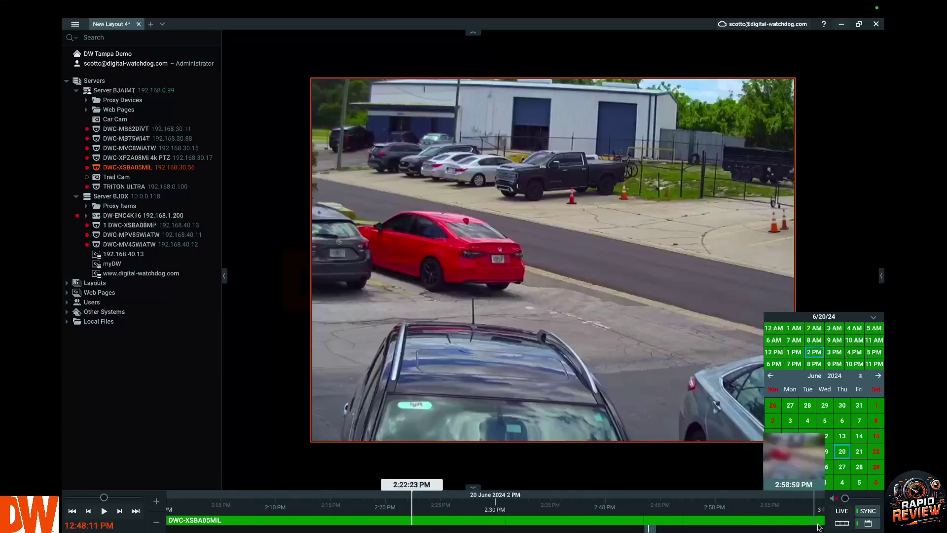
left_click(867, 524)
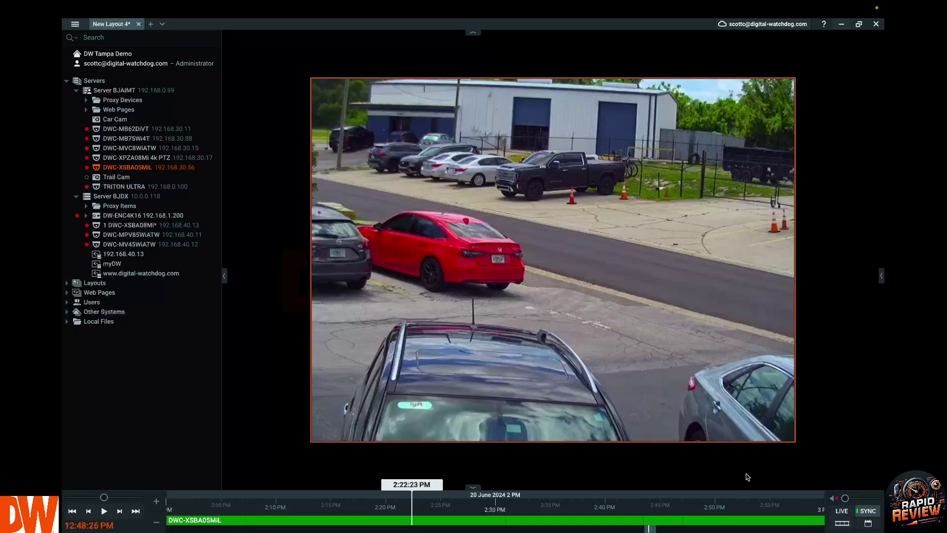
Step: Show the thumbnail strip above the timeline, then shrink its thumbnails and enlarge them again
left_click(843, 525)
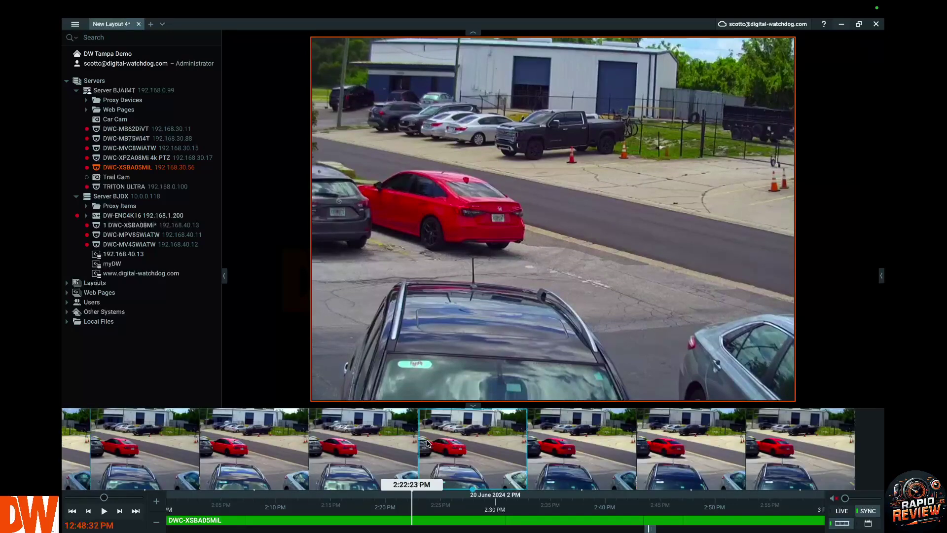
left_click_drag(366, 409, 368, 441)
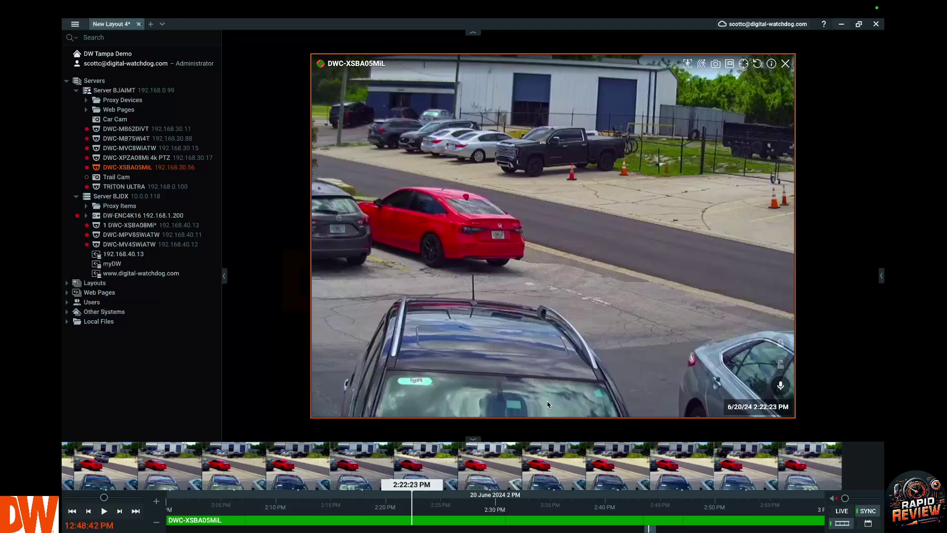
left_click_drag(353, 443, 360, 415)
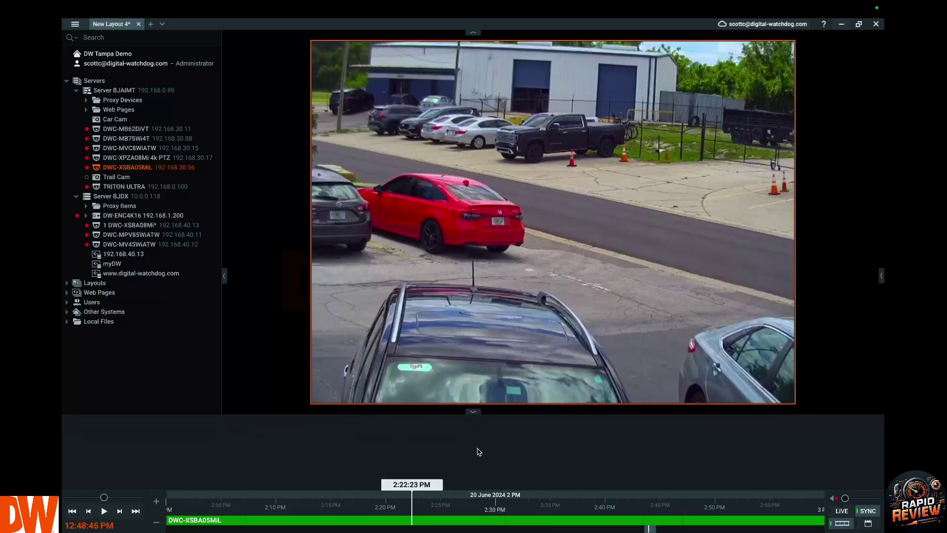
Step: Scale the timeline out to several hours and use the thumbnails to visit 4:43:51 PM, 4:00:05 PM and 3:16:21 PM on 20 June
scroll(502, 506, "up", 2)
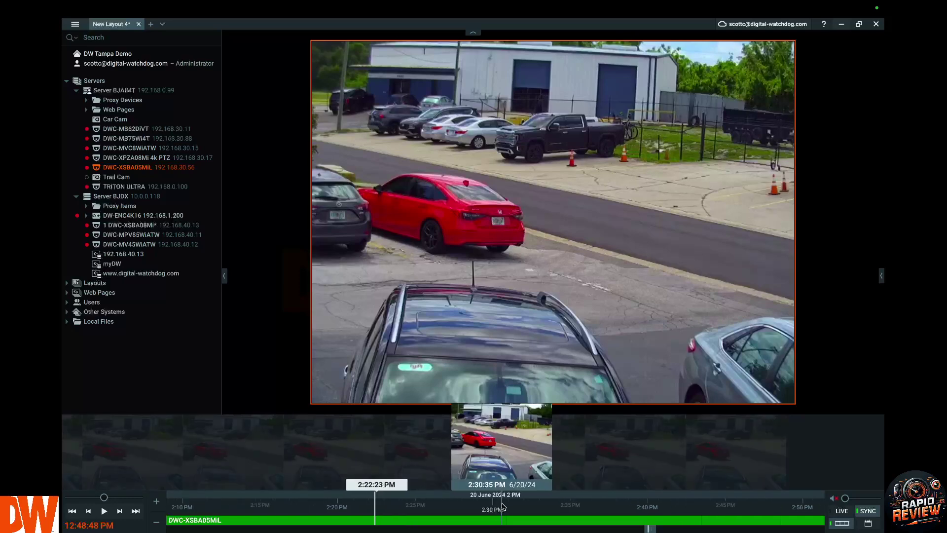
scroll(502, 507, "down", 5)
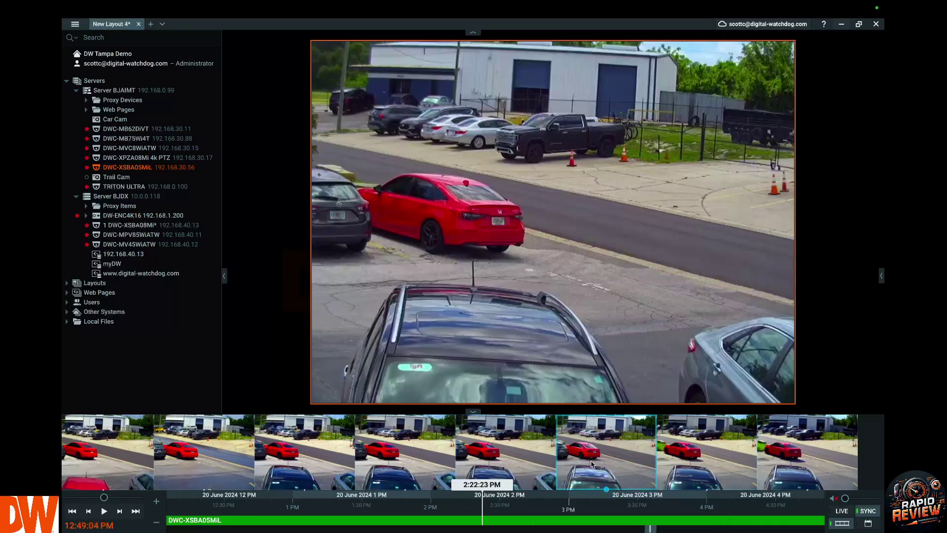
left_click(684, 457)
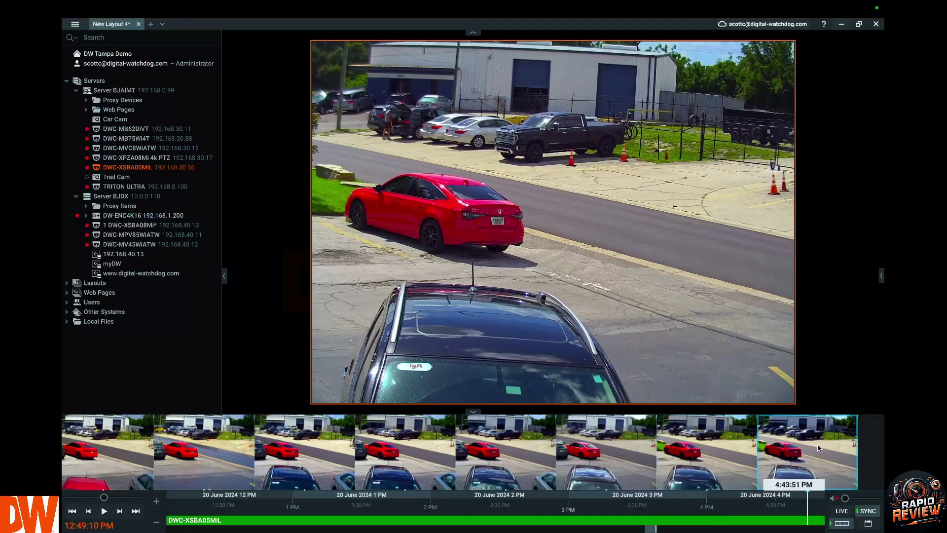
left_click(783, 436)
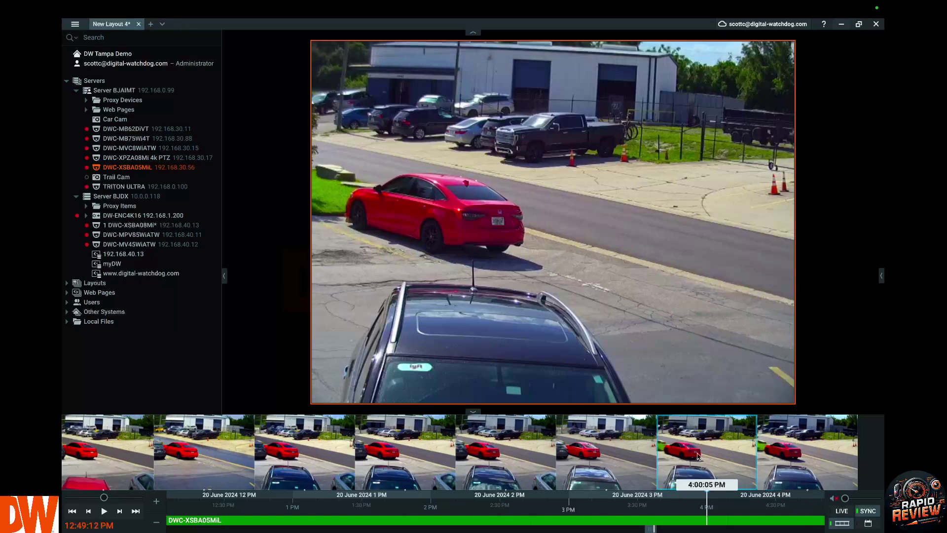
left_click(696, 456)
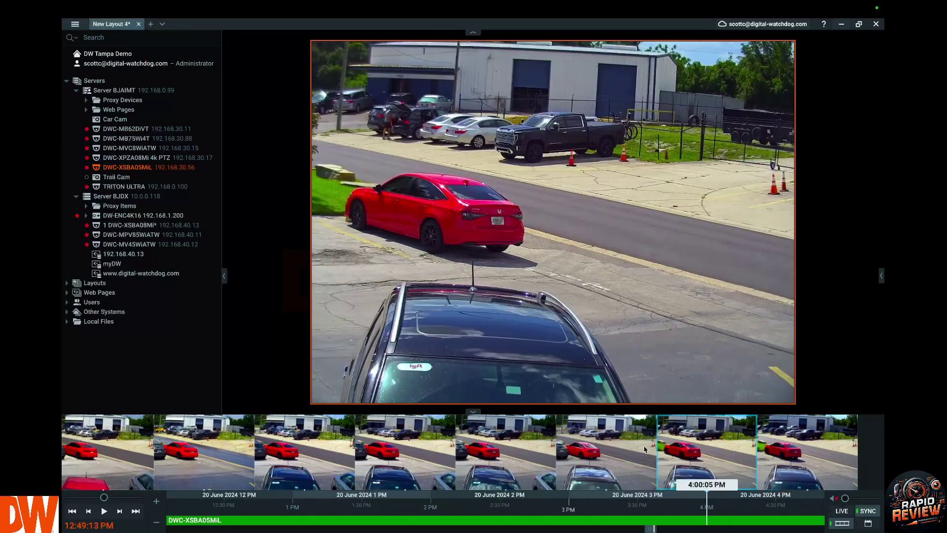
left_click(578, 451)
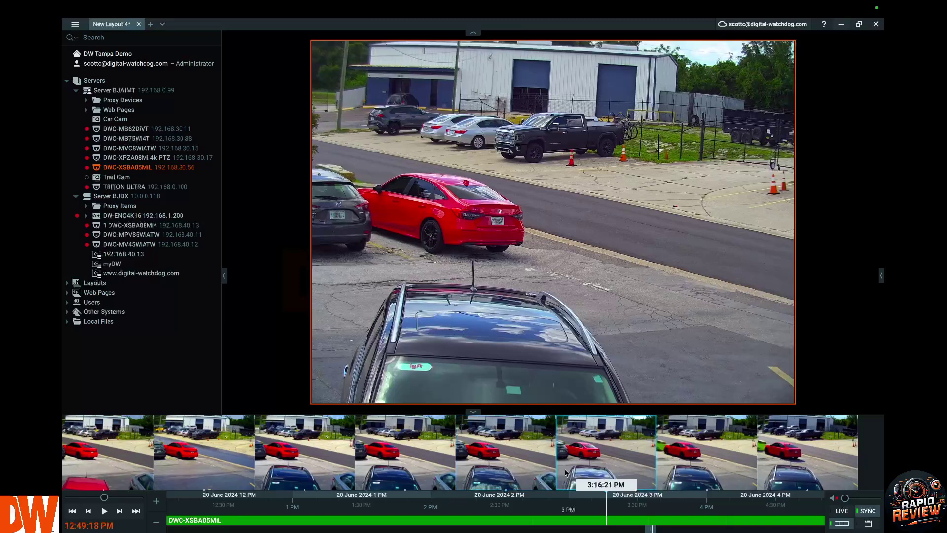
Step: Scale the timeline out to cover May through July 2024 and jump to the 6/4/24 thumbnail
scroll(537, 483, "down", 5)
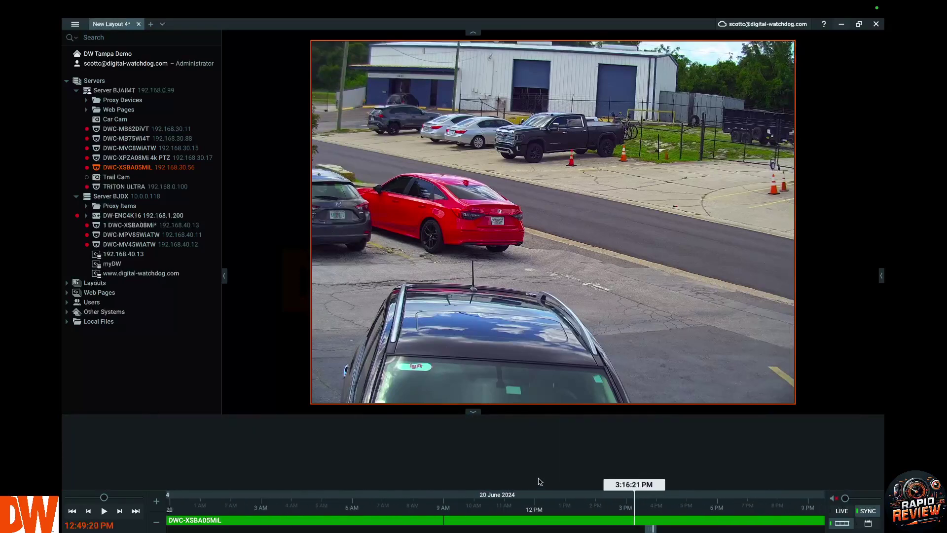
scroll(540, 481, "down", 6)
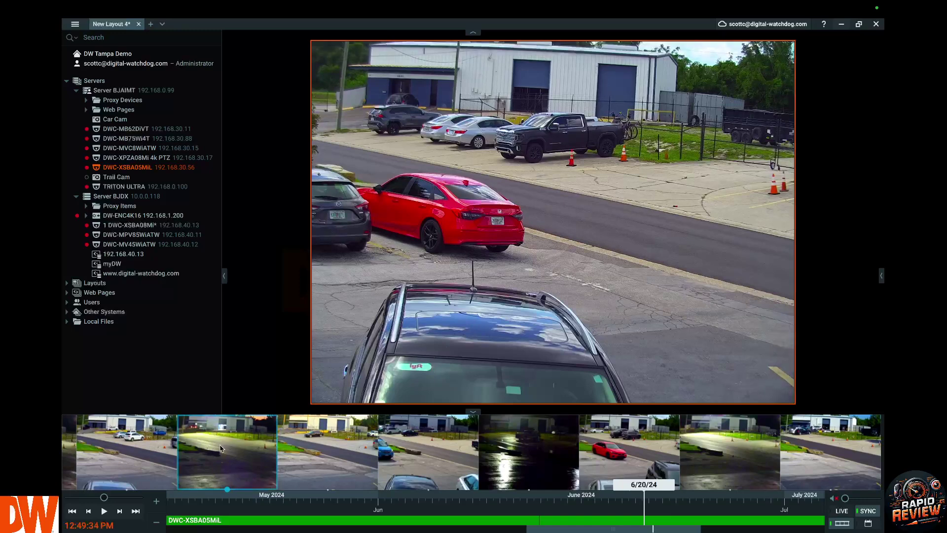
left_click(429, 448)
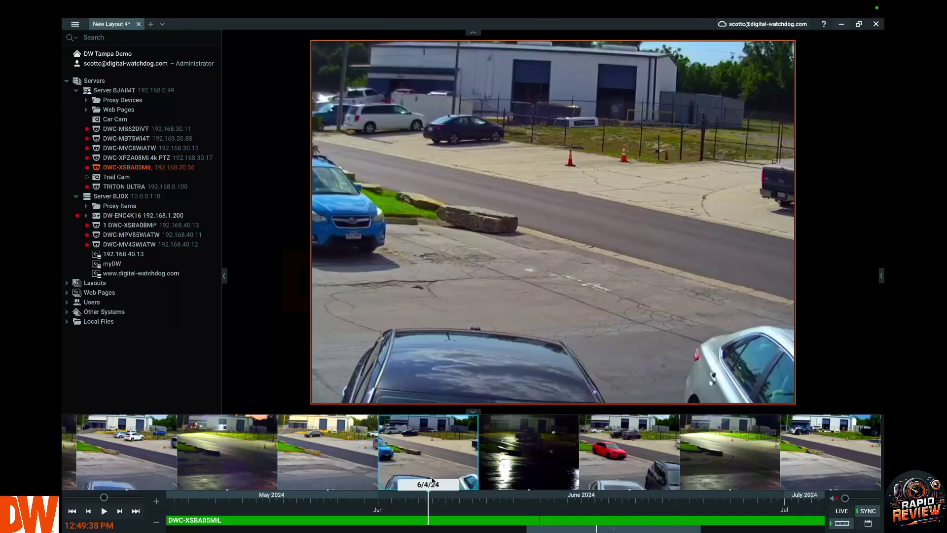
Step: Scale the timeline in to individual June days, open the 5 June thumbnail with the black pickup, and narrow the scale further
scroll(432, 491, "up", 2)
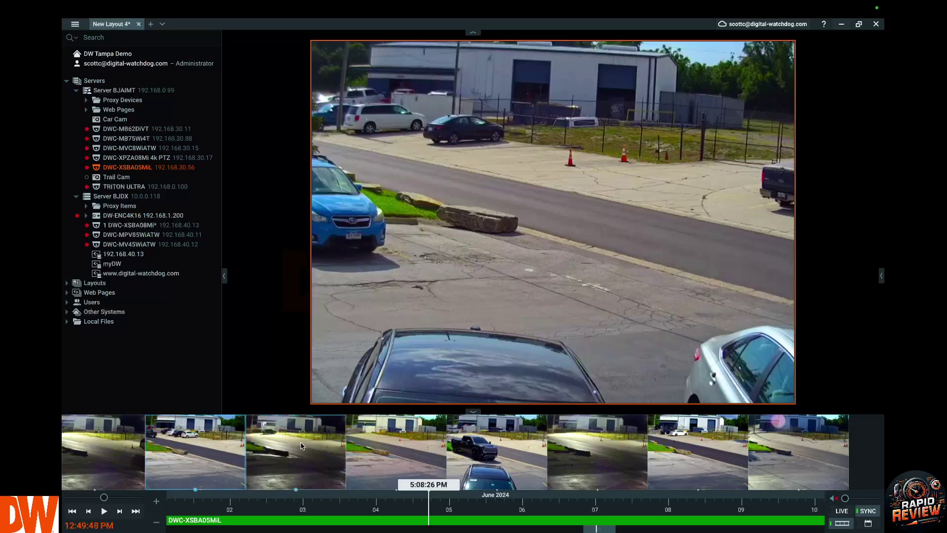
left_click(464, 443)
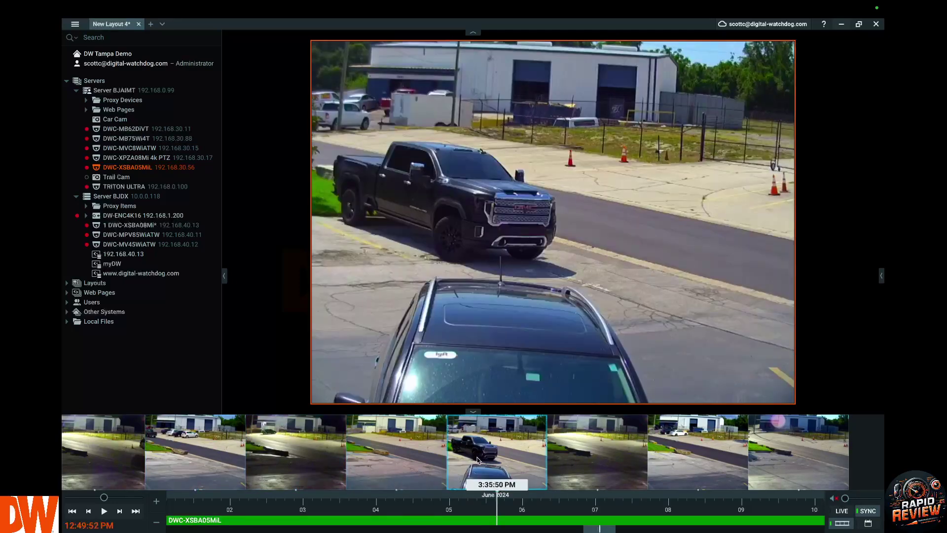
scroll(463, 461, "up", 3)
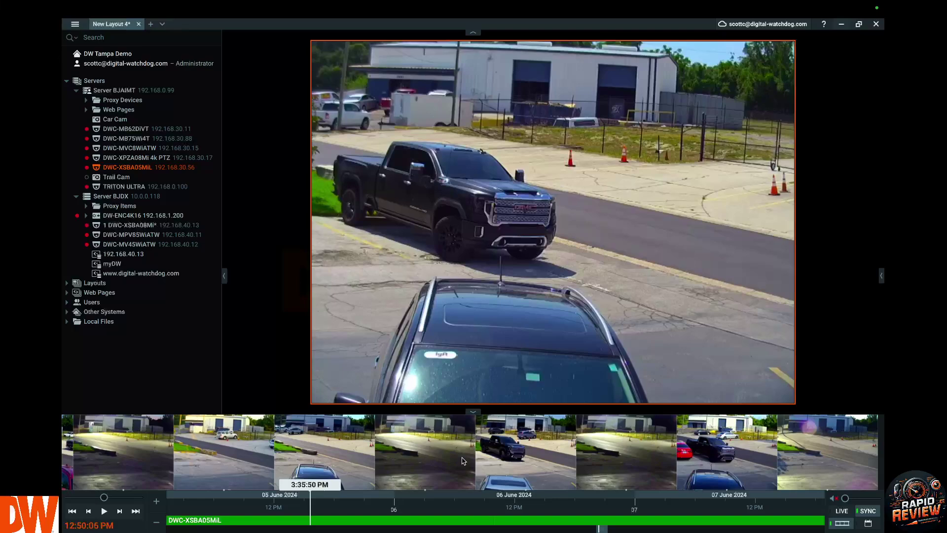
Step: Hide the thumbnail strip, try the timeline scale in and out, and jump to about 5:47:44 PM on 5 June
left_click_drag(322, 414, 368, 455)
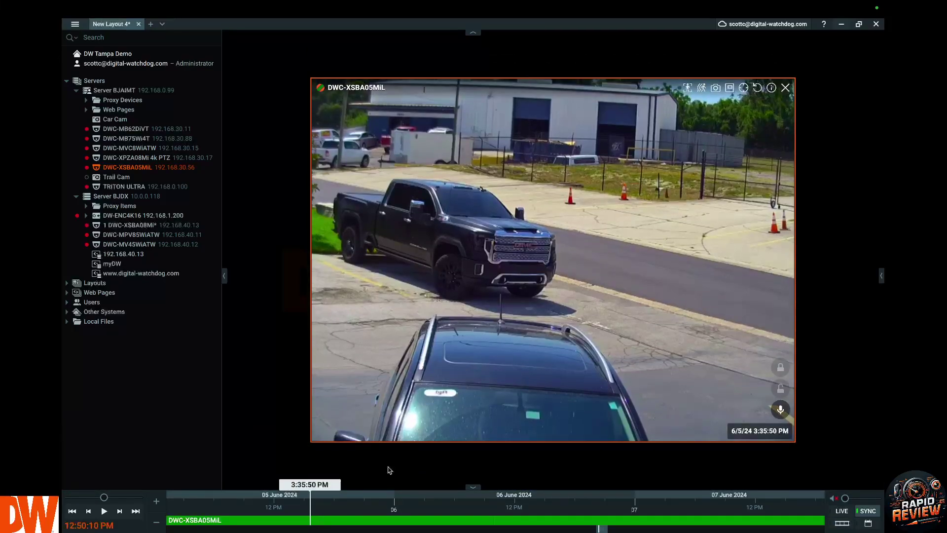
scroll(355, 506, "up", 5)
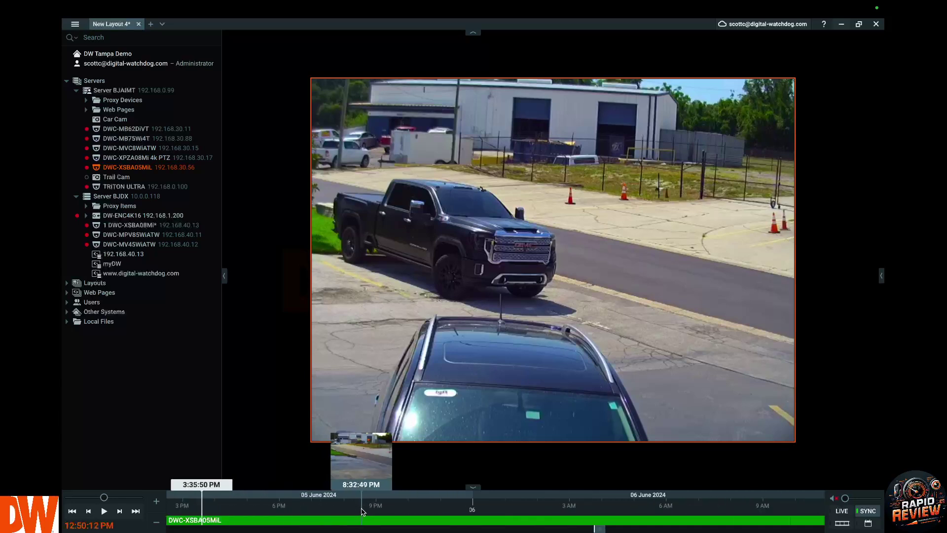
scroll(260, 504, "down", 4)
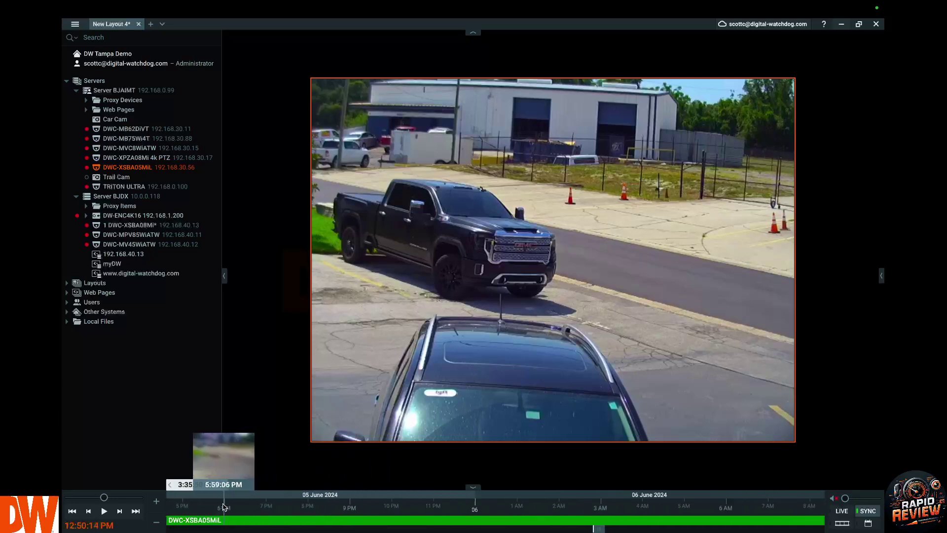
left_click(213, 506)
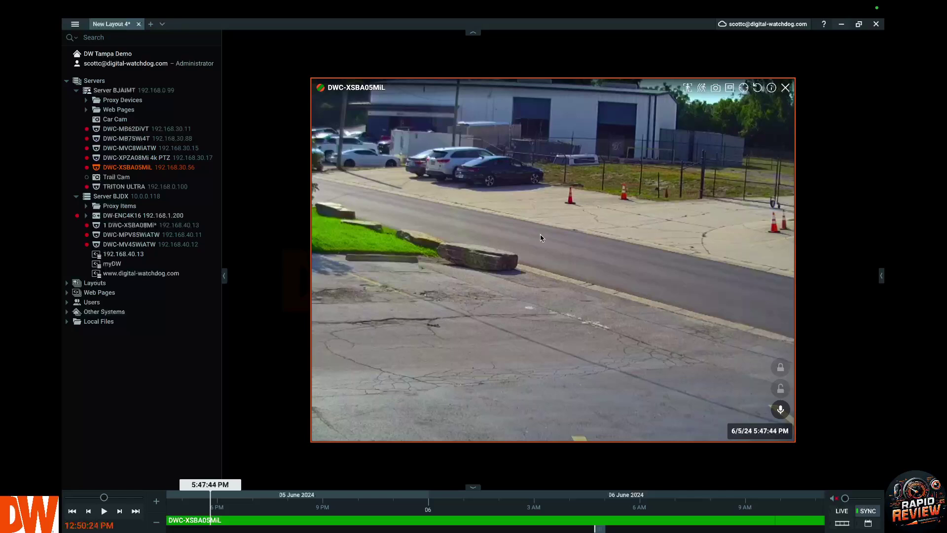
Step: Turn on motion search for the DWC-XSBA05MiL camera and clear the selected motion area
left_click(702, 88)
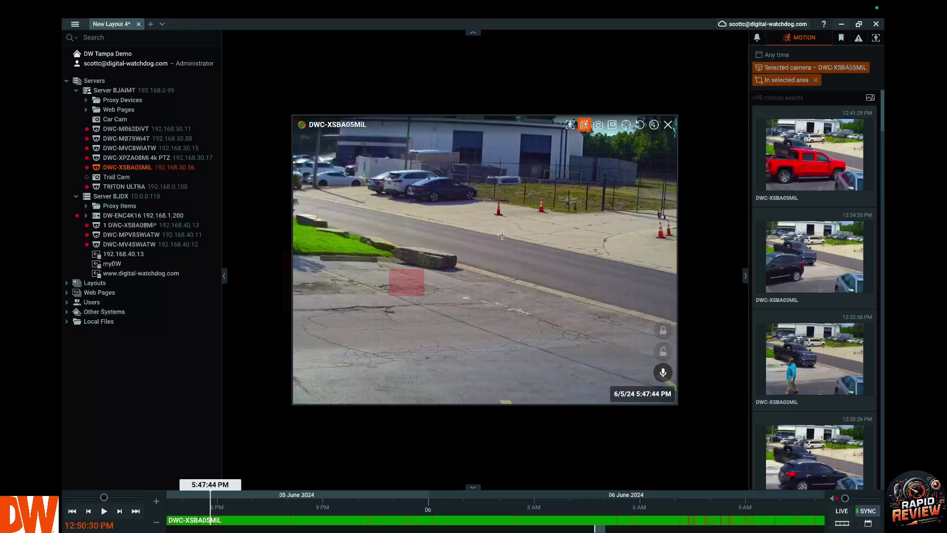
right_click(524, 198)
left_click(548, 266)
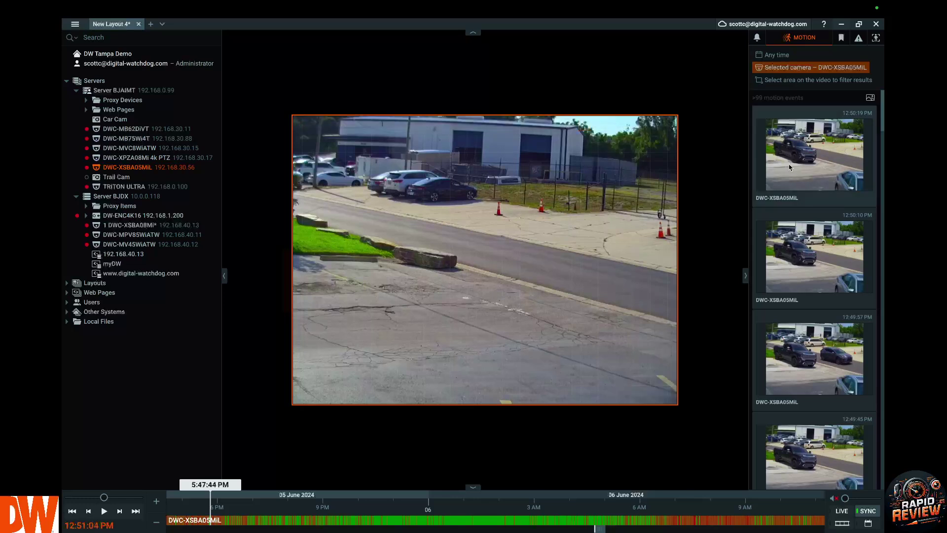
Step: Preview the latest motion events of the camera and collapse the motion results, keeping motion search on
mouse_move(813, 149)
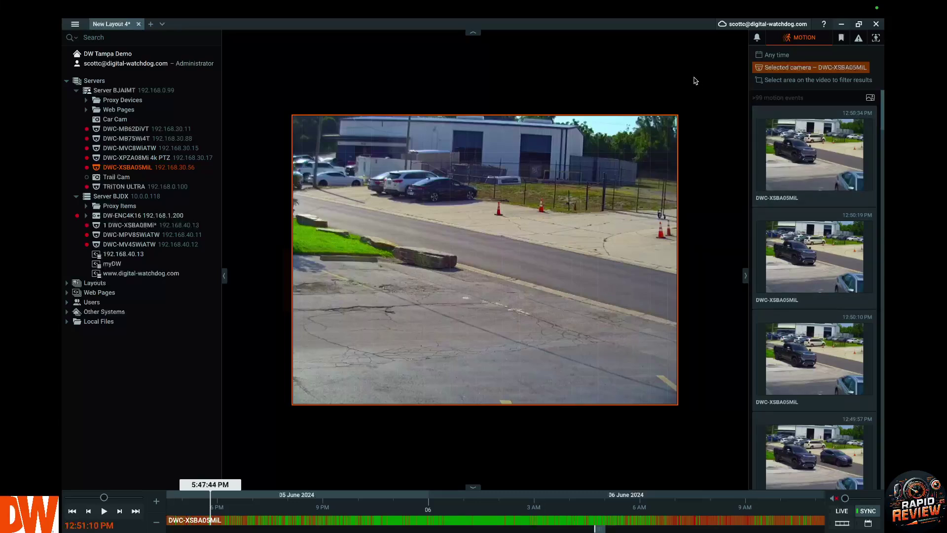
mouse_move(488, 193)
mouse_move(848, 9)
mouse_move(858, 125)
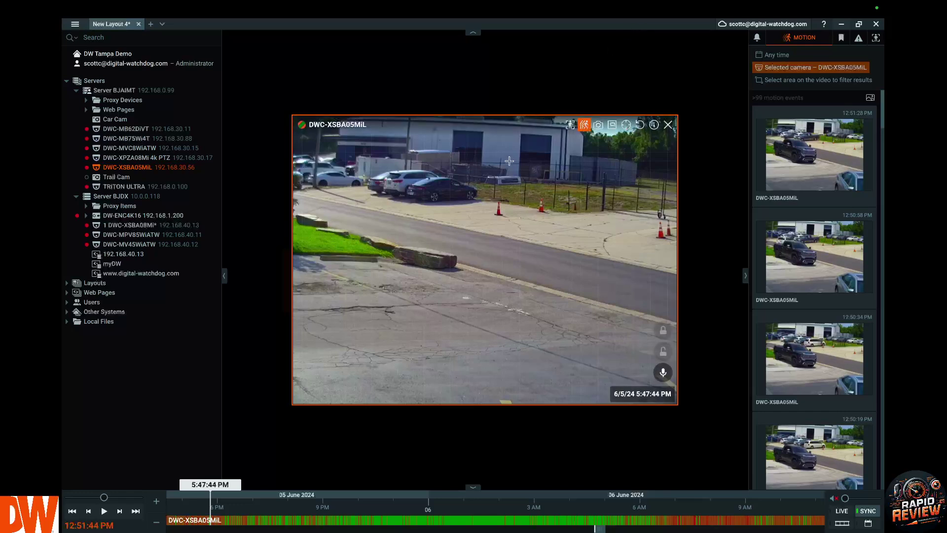
mouse_move(829, 176)
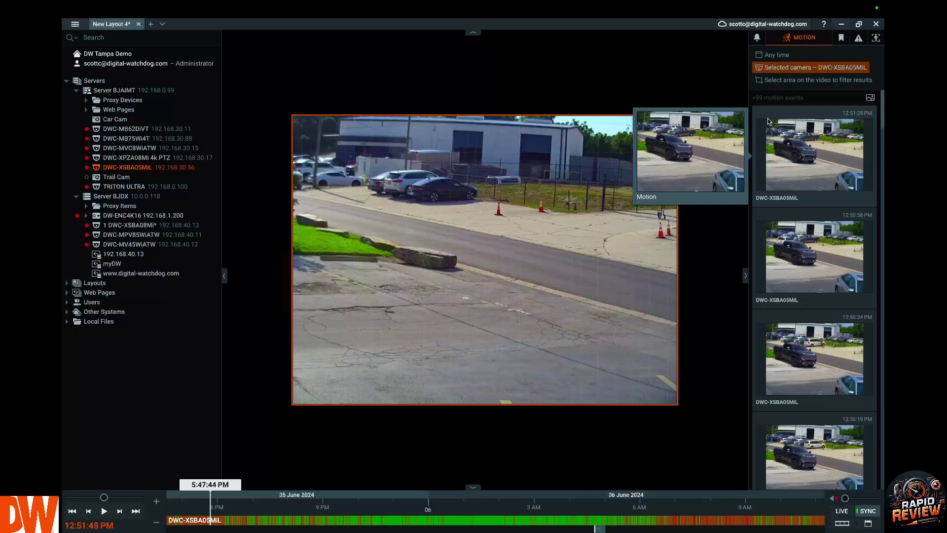
left_click(746, 277)
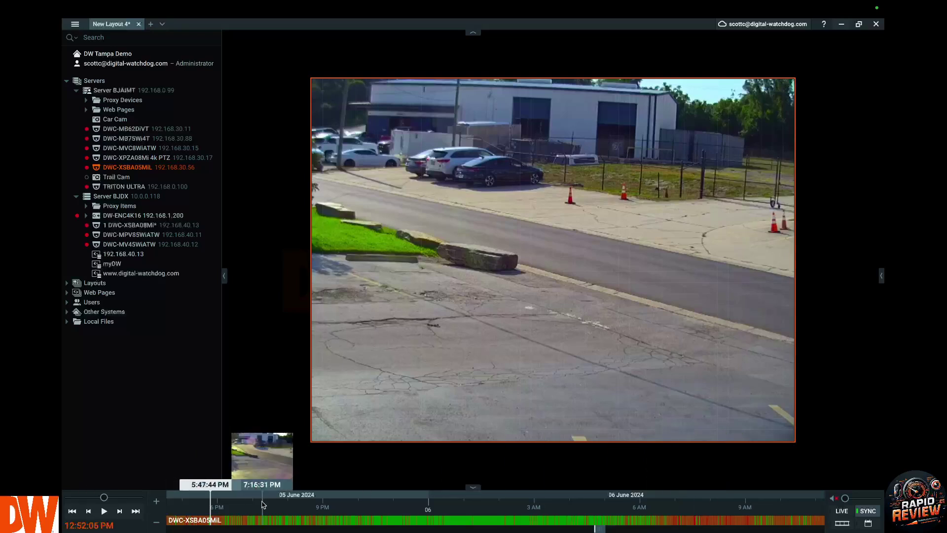
mouse_move(542, 247)
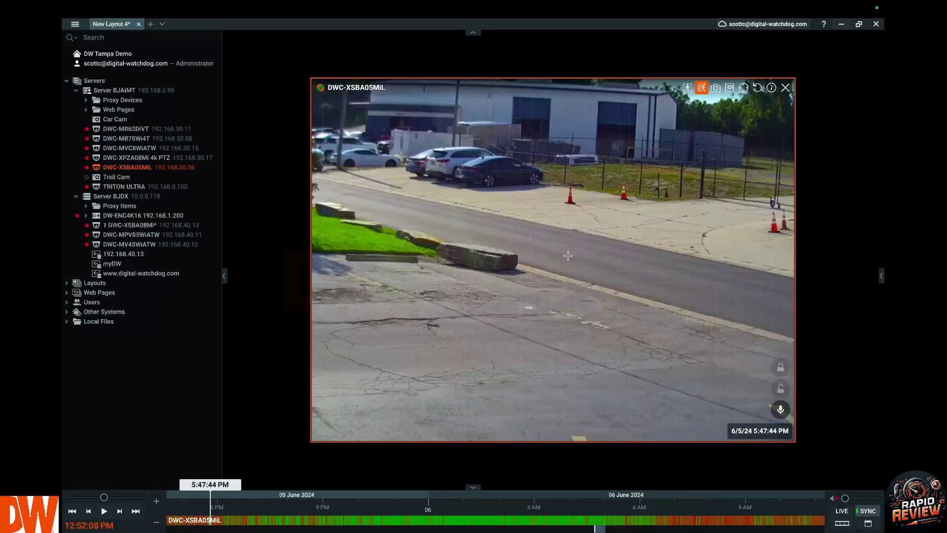
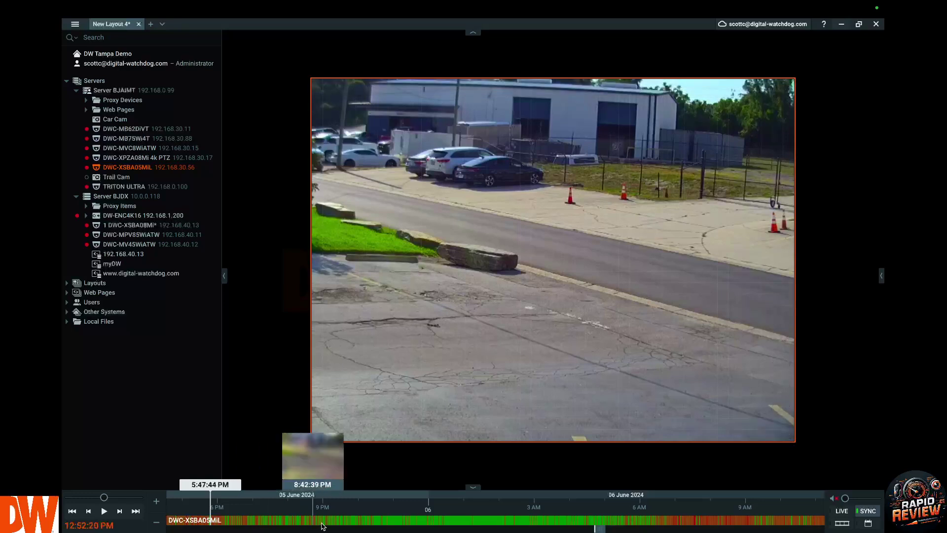
Step: Mark a motion search area on the pavement below the grass and jump to the motion event just after 5:48 PM on 5 June
mouse_move(424, 294)
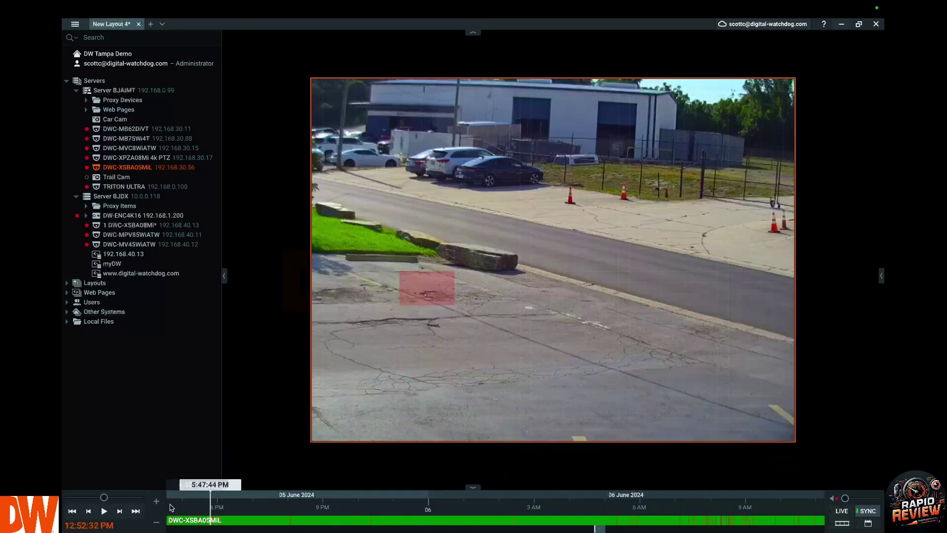
scroll(237, 503, "up", 5)
scroll(250, 508, "up", 5)
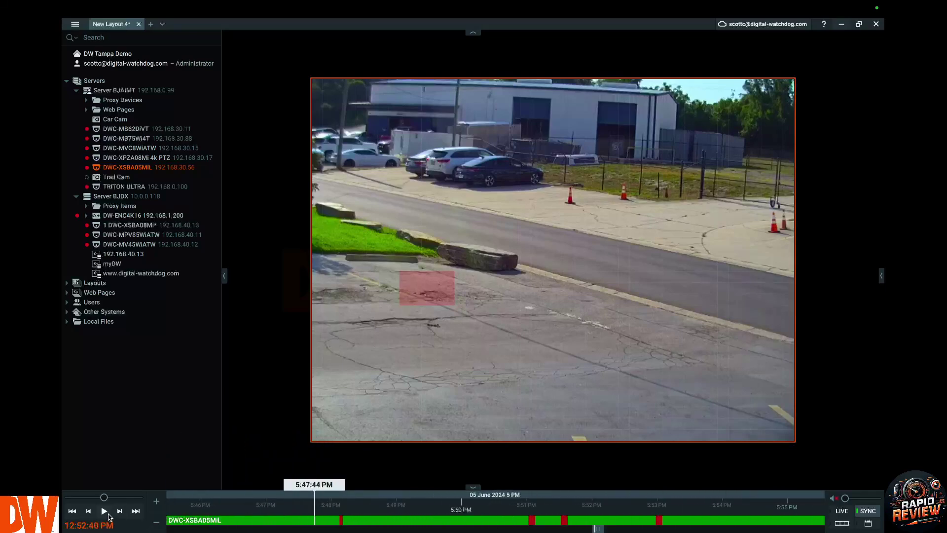
left_click(341, 520)
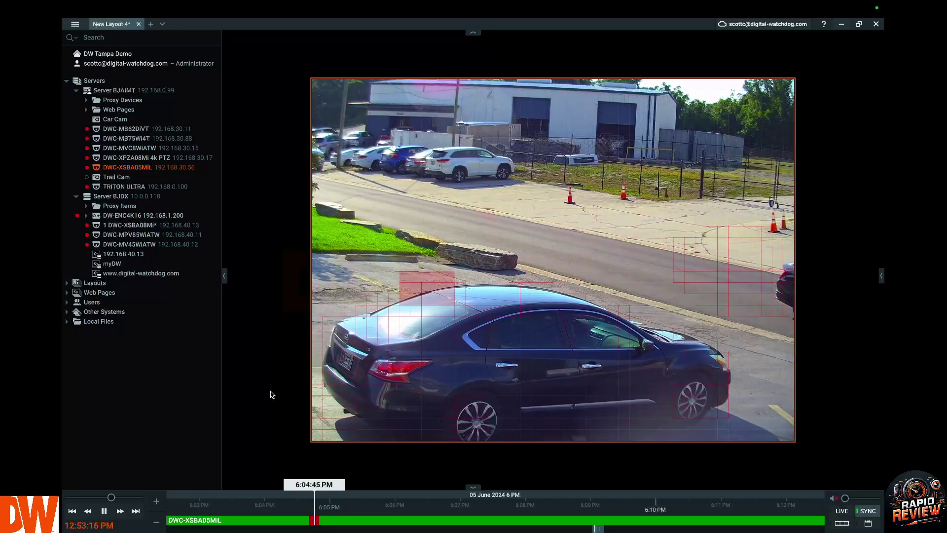
Step: Redraw the motion search area elsewhere in the camera view and jump to the motion event at about 8:21 AM on 6 June
mouse_move(389, 368)
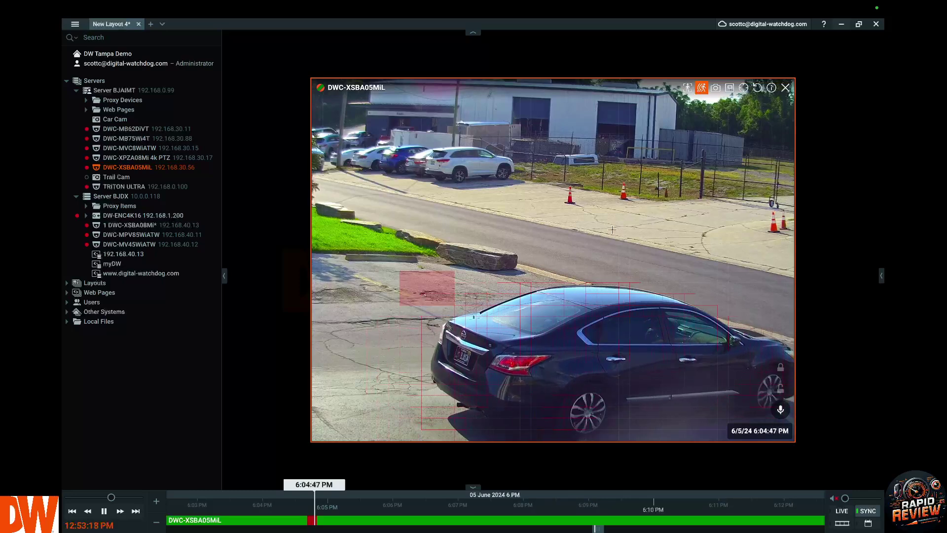
left_click_drag(691, 210, 718, 233)
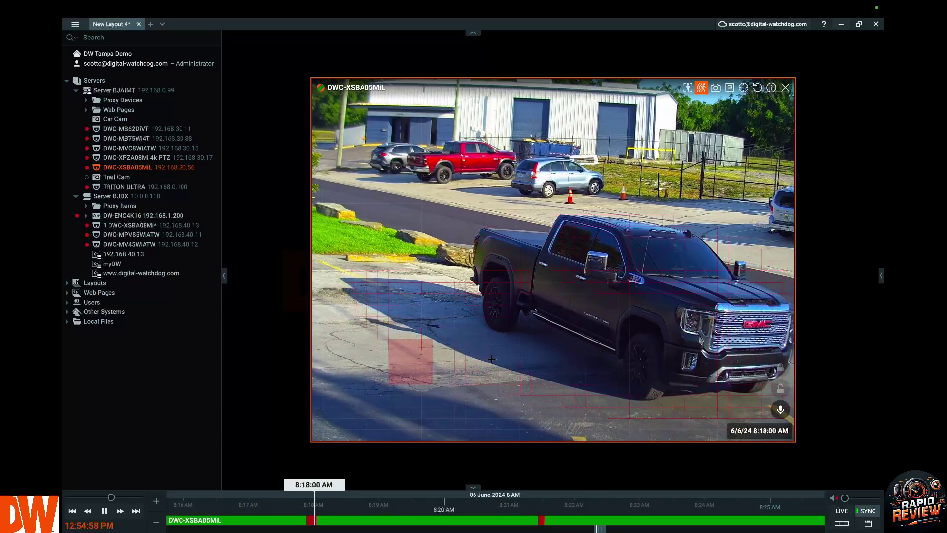
left_click(538, 520)
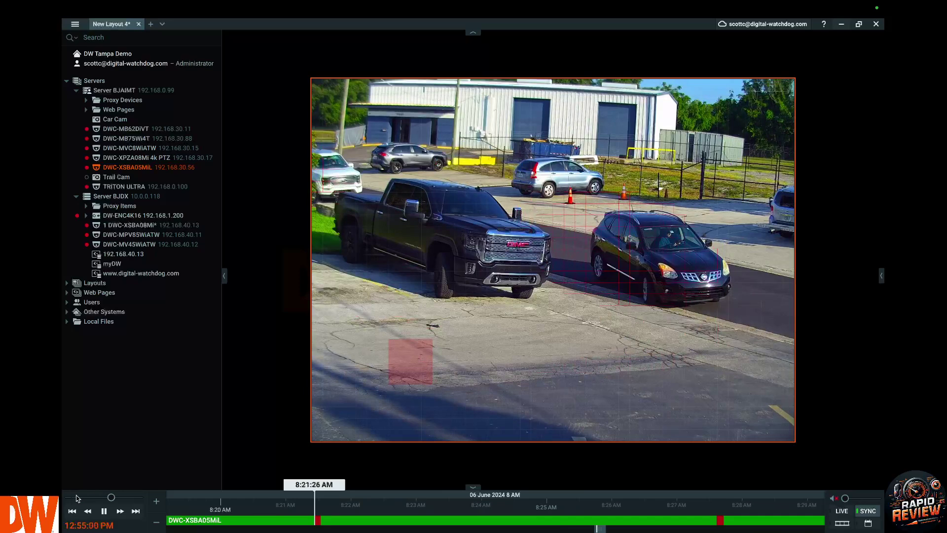
Step: Pause playback at 8:21:27 AM, clear the motion selection and turn off motion search for the camera
left_click(101, 512)
right_click(633, 242)
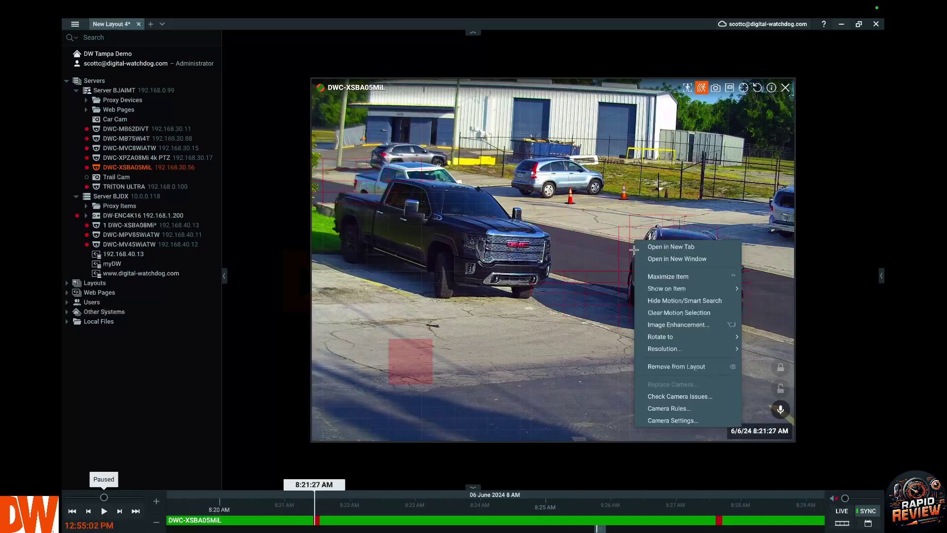
left_click(657, 313)
left_click(702, 90)
Step: Show the detected objects for the cameras on the layout and scale the timeline out to several months
scroll(487, 506, "up", 2)
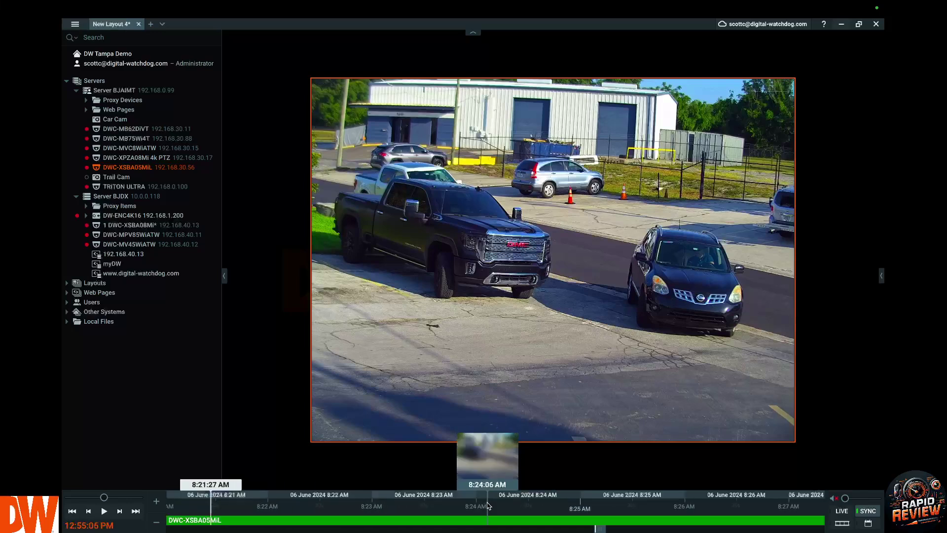
scroll(487, 506, "down", 3)
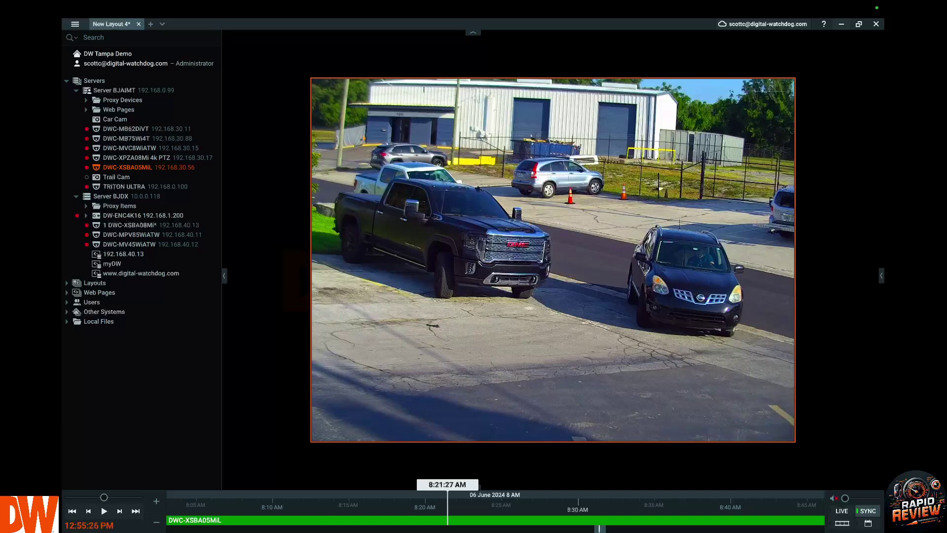
left_click(881, 278)
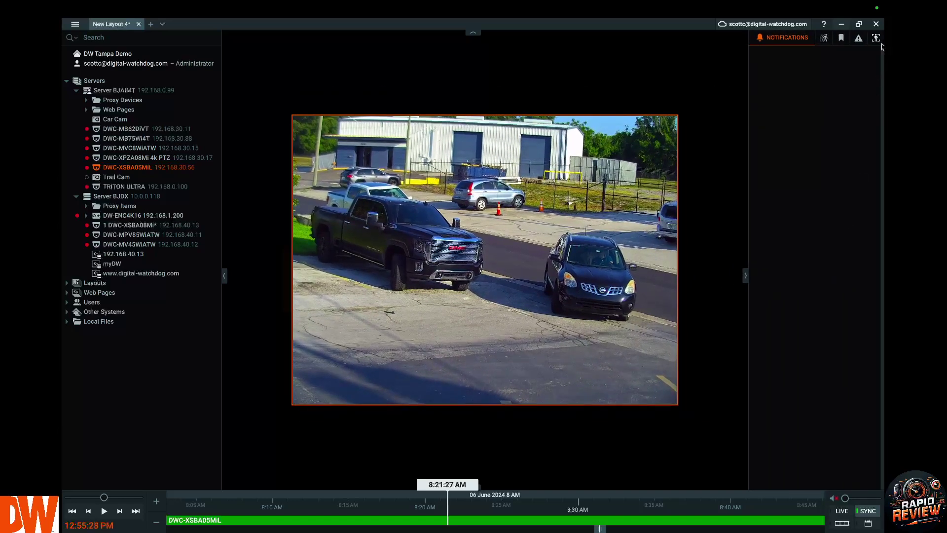
left_click(876, 39)
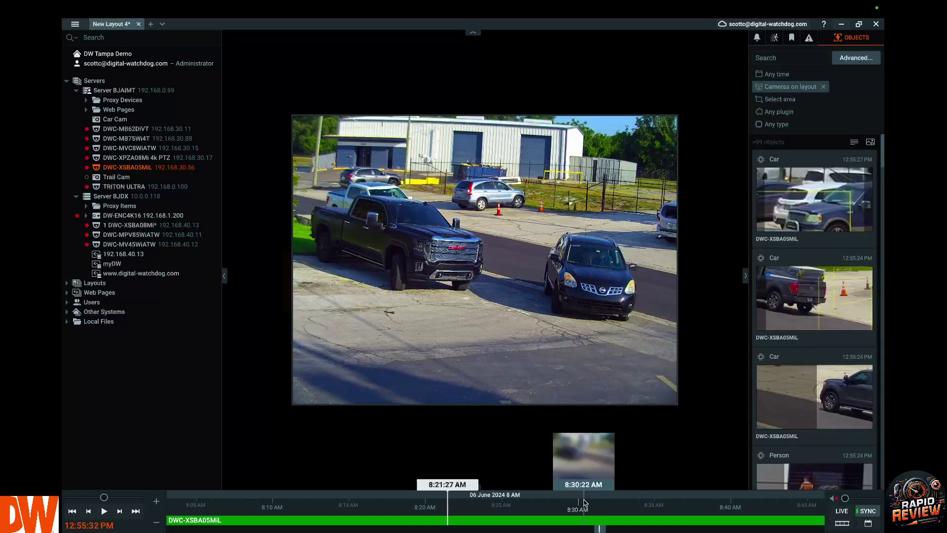
scroll(586, 502, "down", 10)
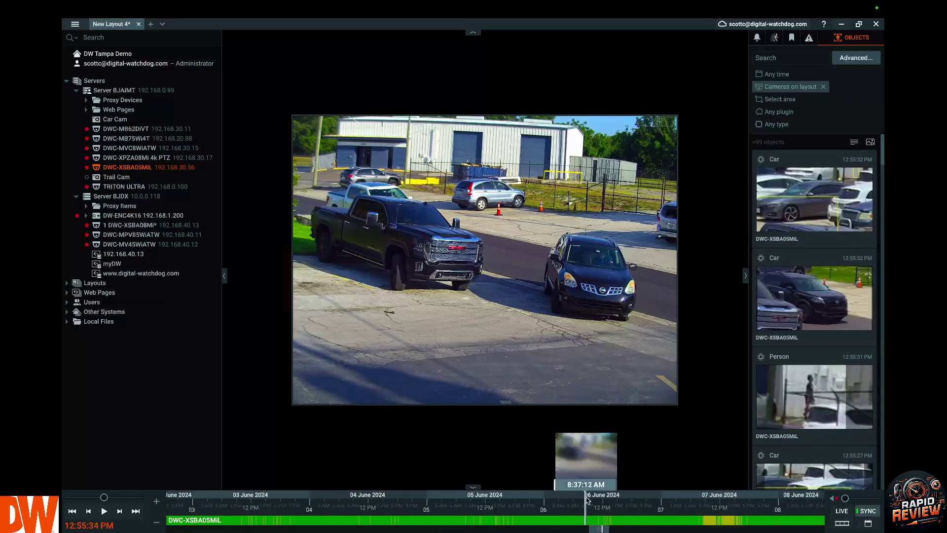
scroll(587, 501, "down", 5)
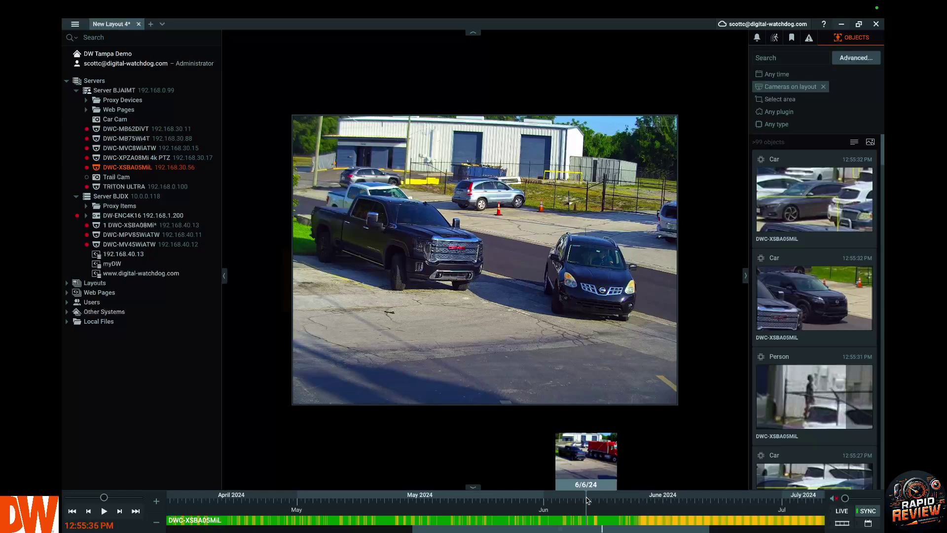
scroll(586, 500, "down", 2)
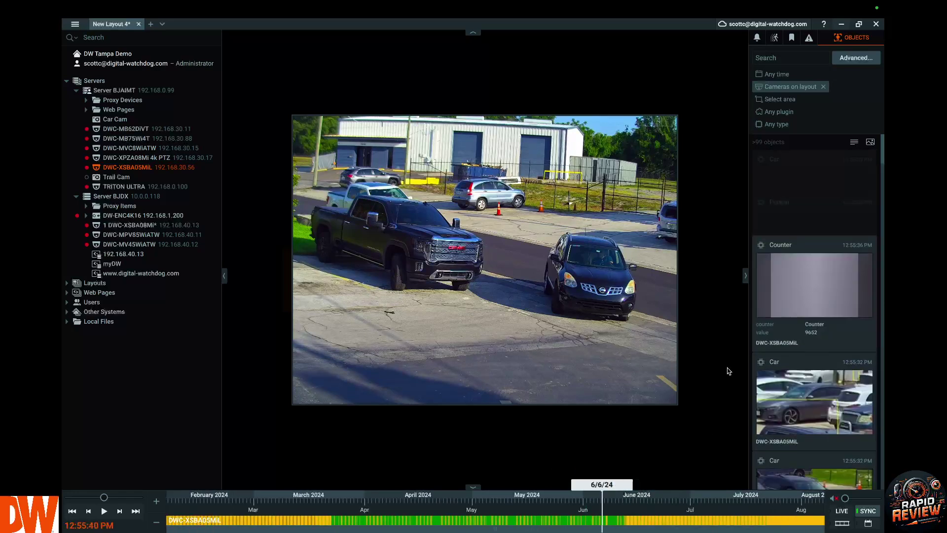
Step: Filter the detected objects to the Bicycle type and start playback of the matching footage
left_click(778, 125)
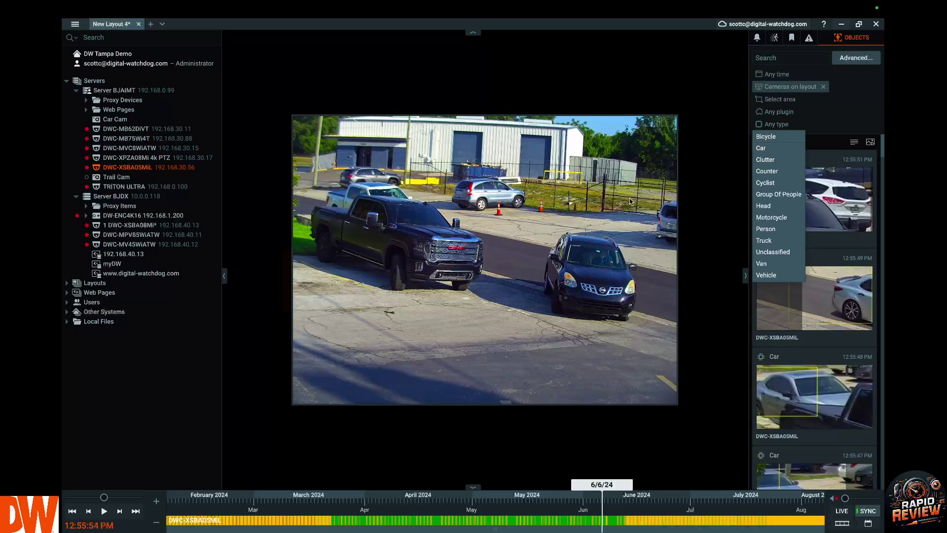
left_click(768, 137)
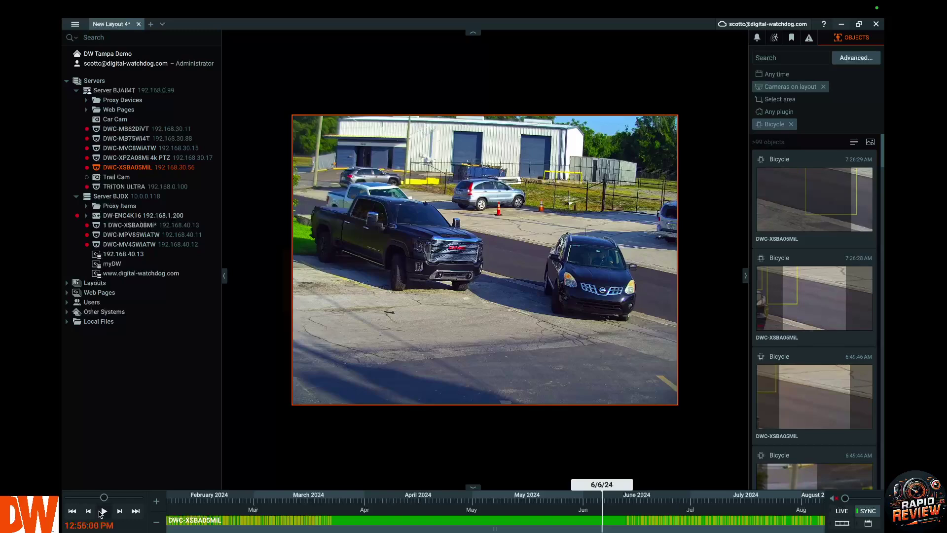
left_click(104, 511)
Step: Scale the timeline in to the morning hours of 13 June and pause the bicycle footage at 6:58:04 AM
scroll(604, 516, "up", 3)
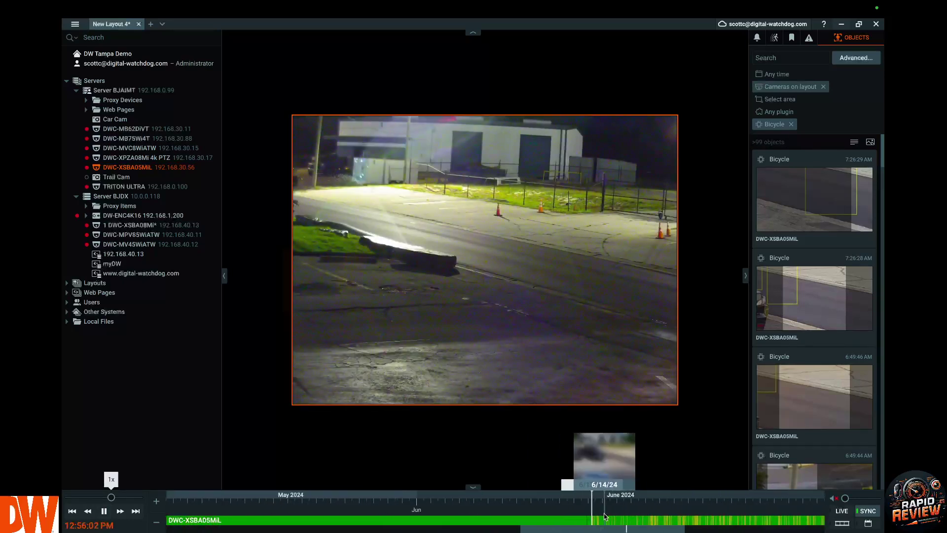
scroll(604, 517, "up", 5)
scroll(560, 512, "up", 4)
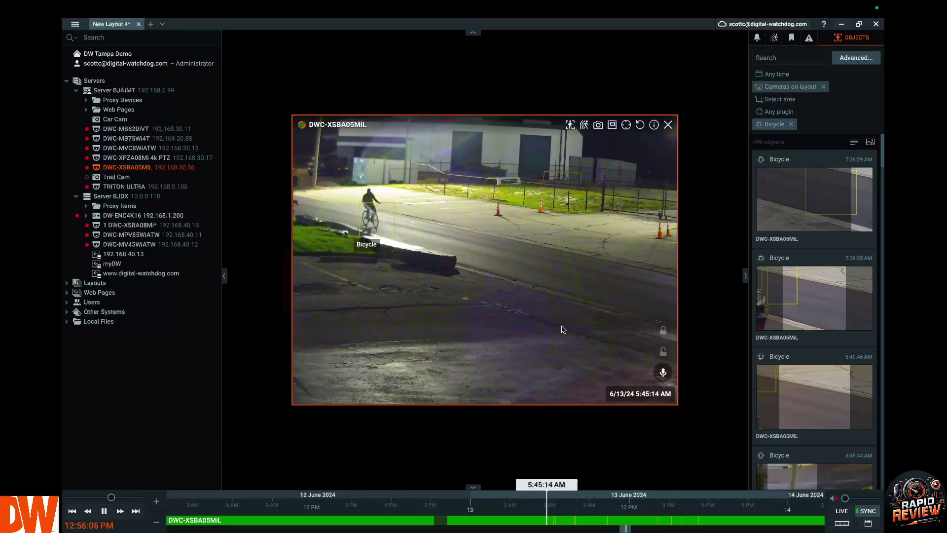
scroll(544, 513, "up", 3)
scroll(544, 513, "up", 3)
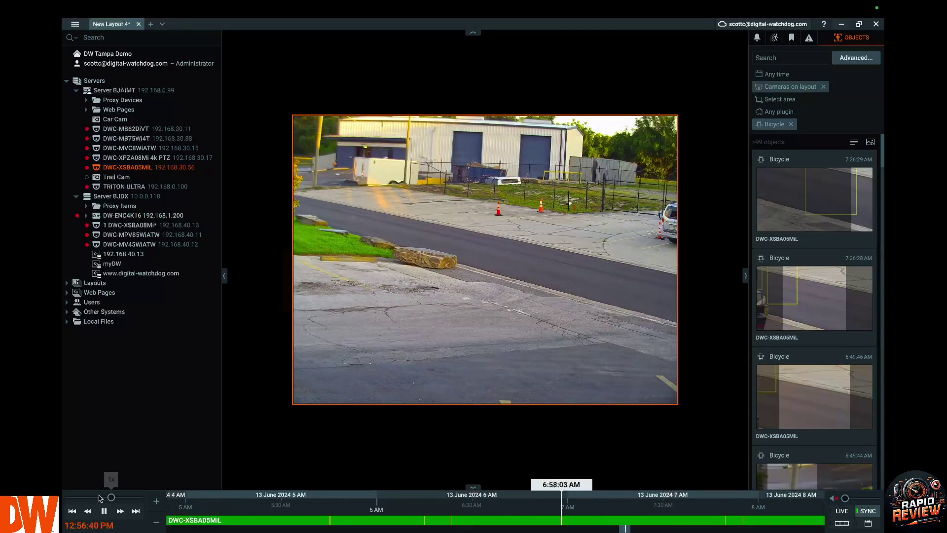
left_click(103, 511)
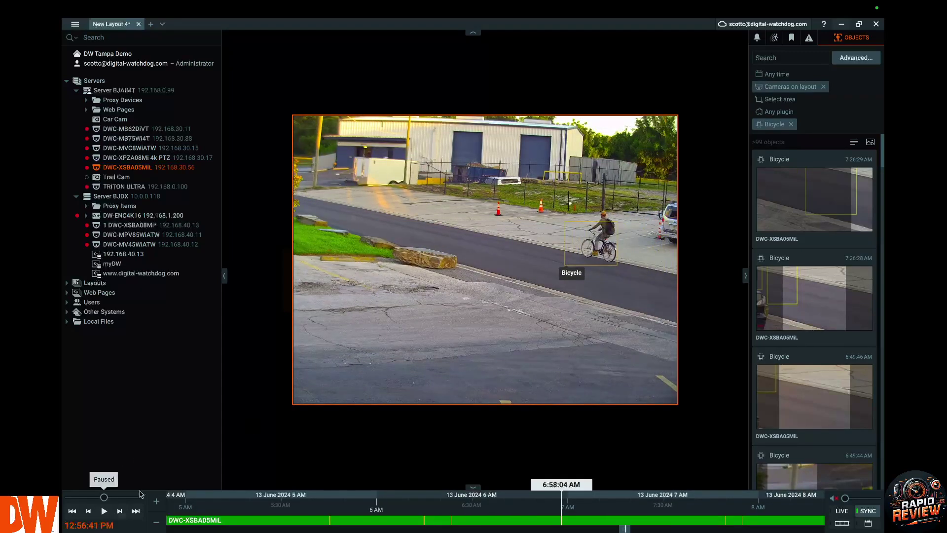
Step: Replace the Bicycle filter with the Person object type and resume playback
left_click(790, 125)
left_click(790, 126)
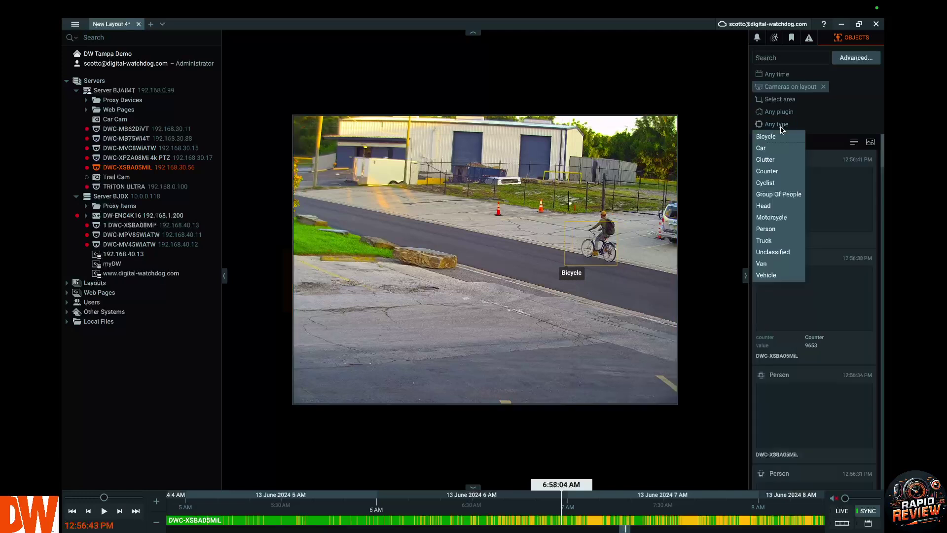
left_click(767, 228)
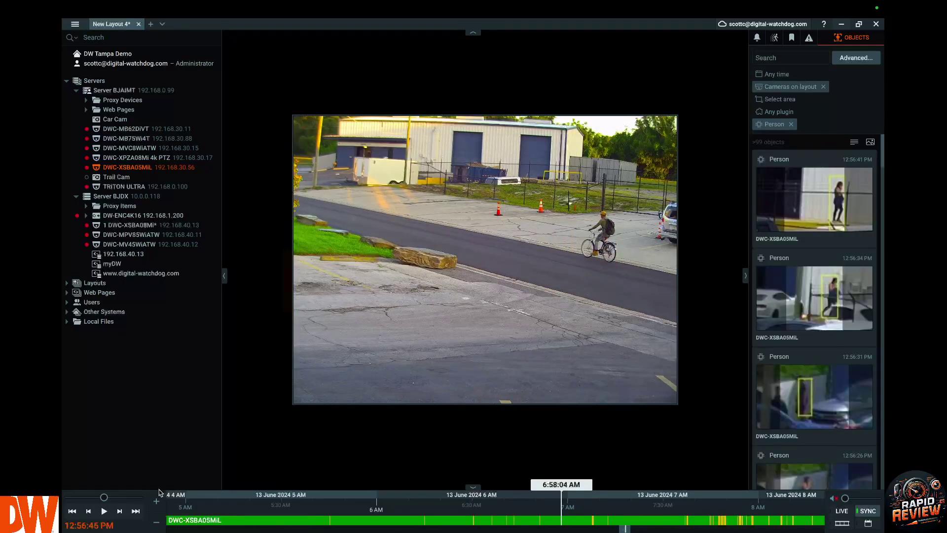
left_click(104, 511)
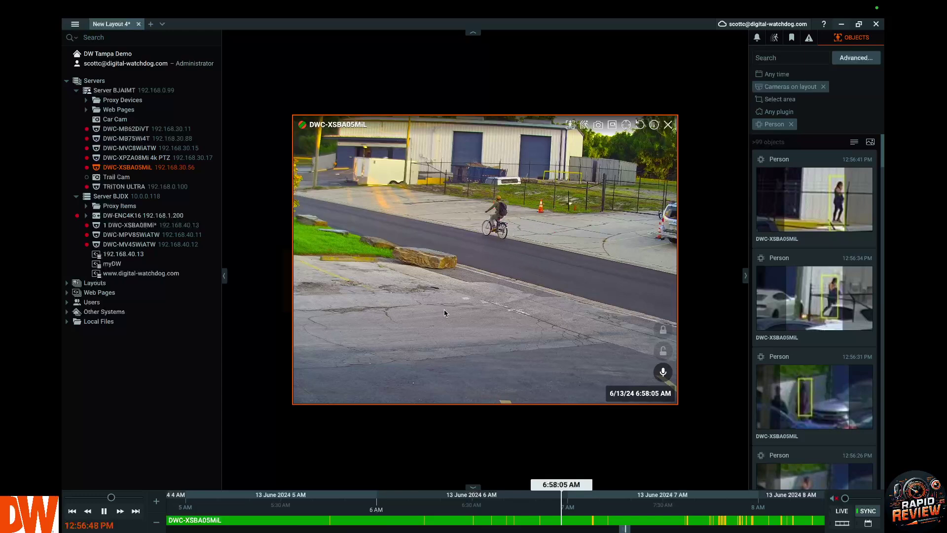